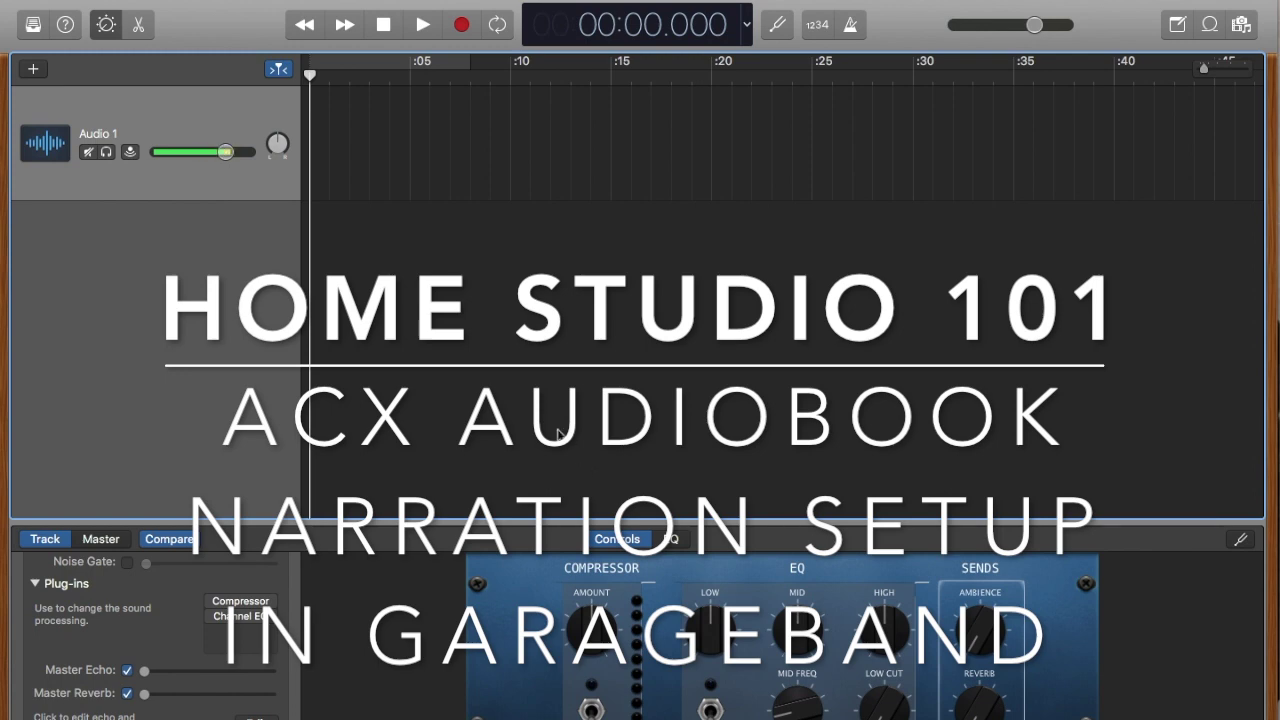
Review GarageBand's advanced preferences, such as auto normalize, then close the preferences
{"action": "left_click", "coordinate": [75, 0]}
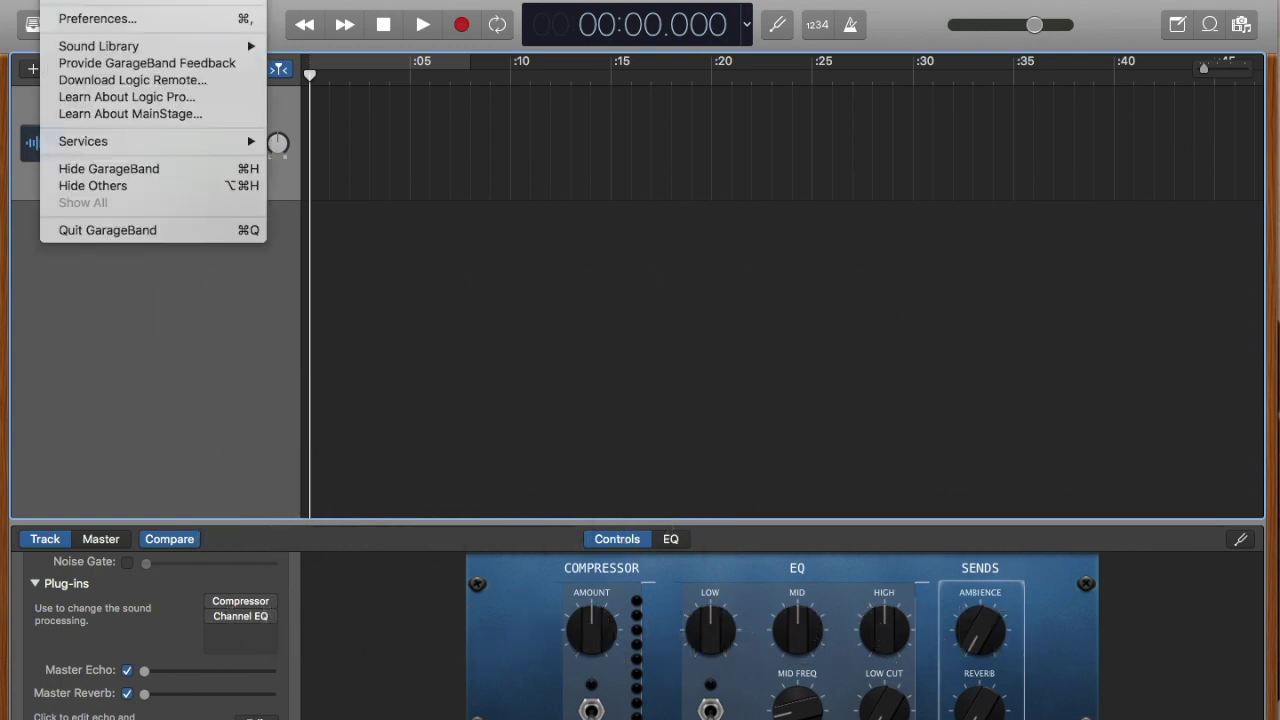
{"action": "left_click", "coordinate": [120, 20]}
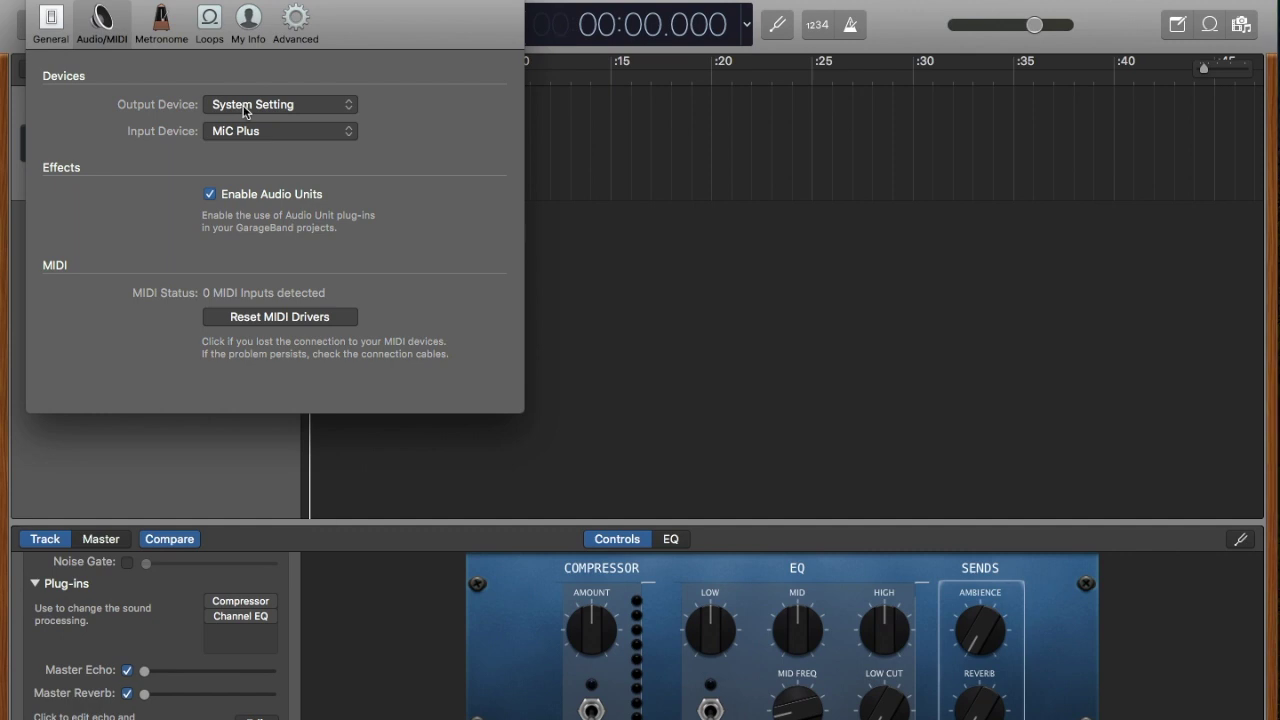
{"action": "left_click", "coordinate": [291, 46]}
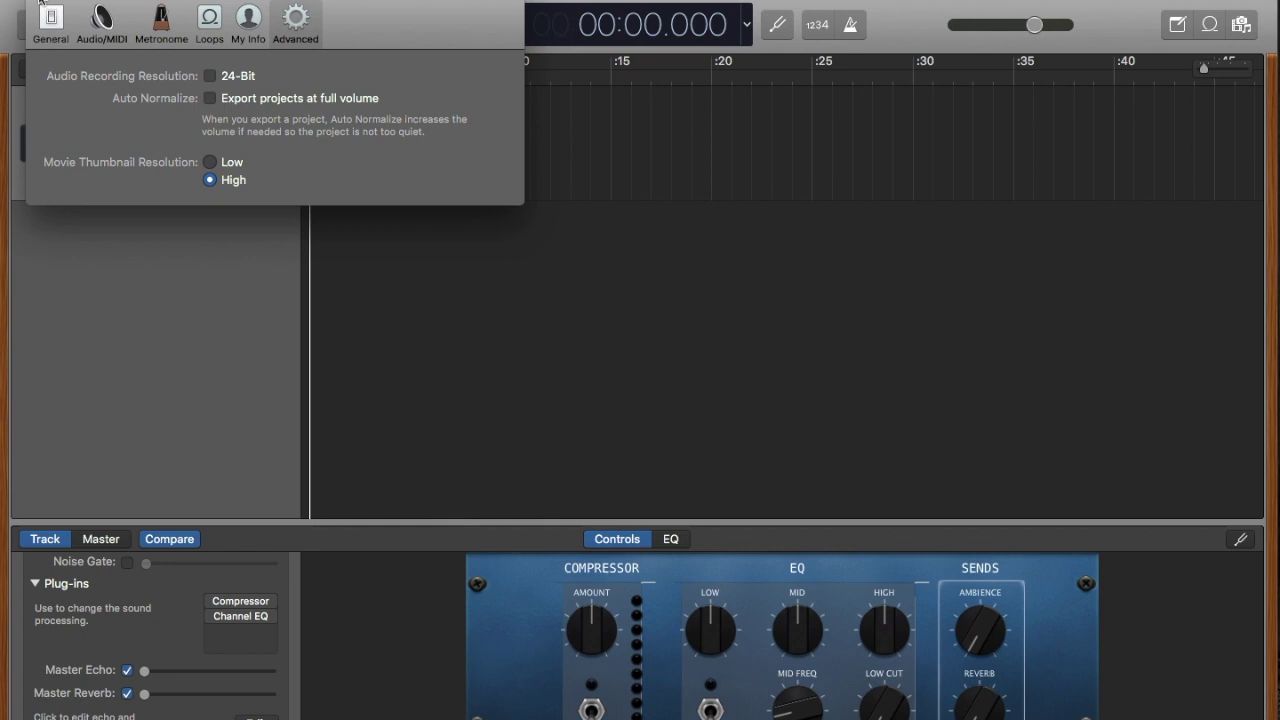
{"action": "left_click", "coordinate": [39, 1]}
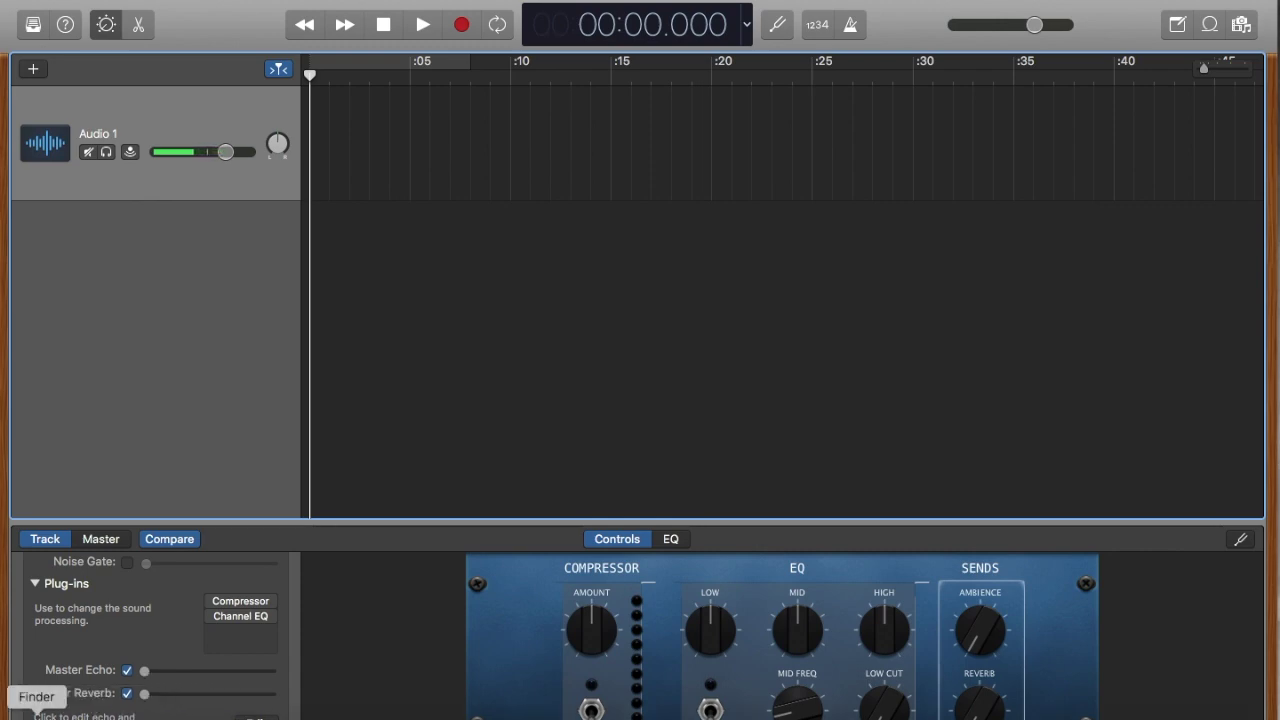
In Finder, open Applications > Utilities and select Audio MIDI Setup
{"action": "left_click", "coordinate": [36, 712]}
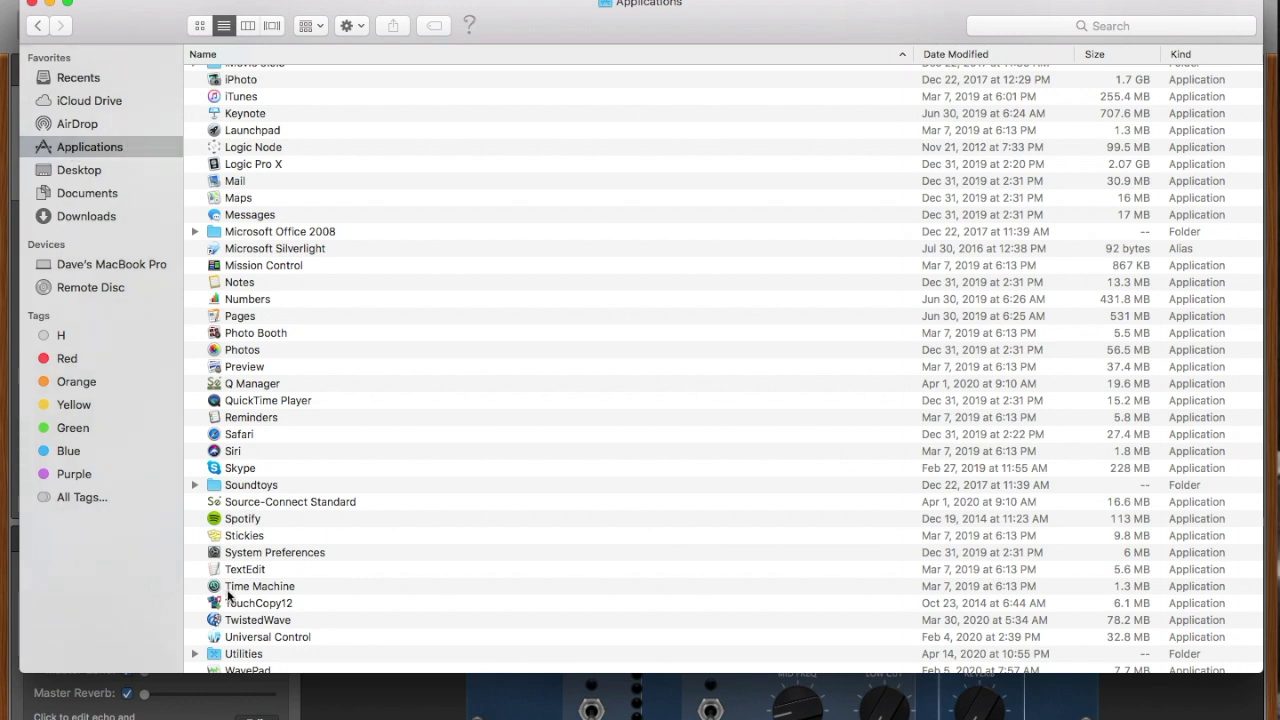
{"action": "double_click", "coordinate": [241, 655]}
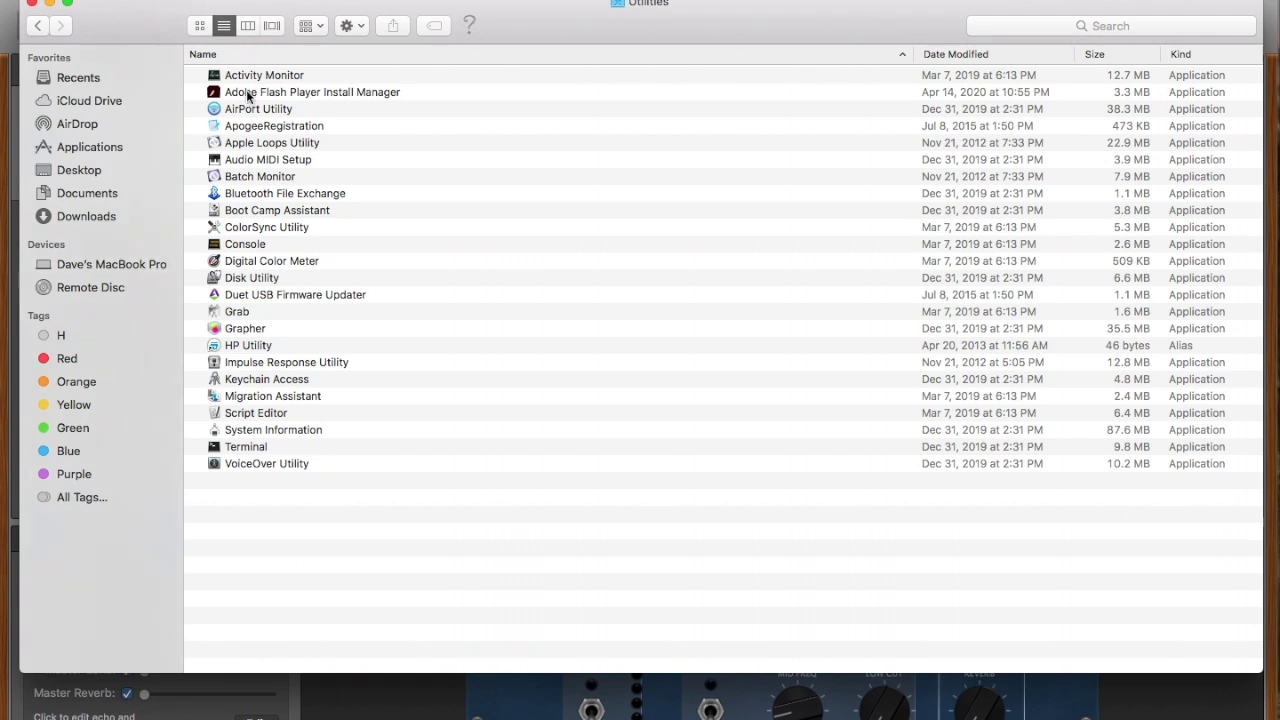
{"action": "left_click", "coordinate": [254, 163]}
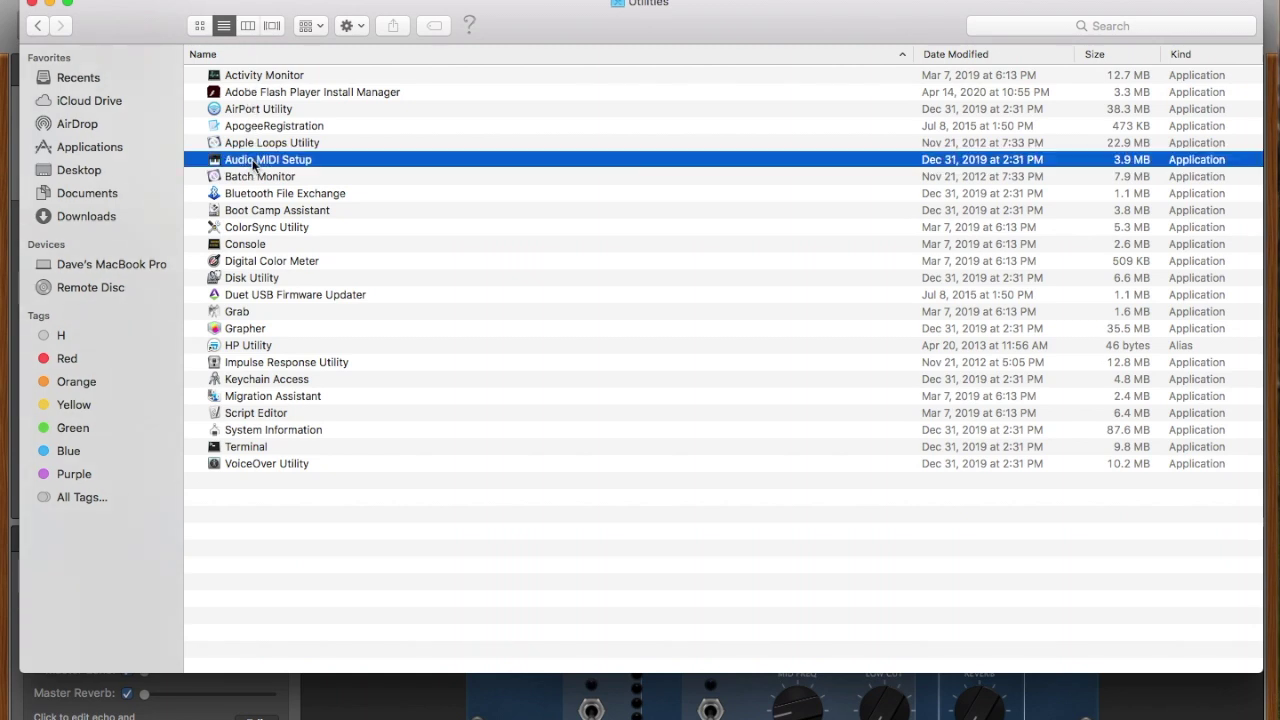
Launch Audio MIDI Setup, set MiC Plus input and output to 44,100 Hz, then close it
{"action": "double_click", "coordinate": [254, 163]}
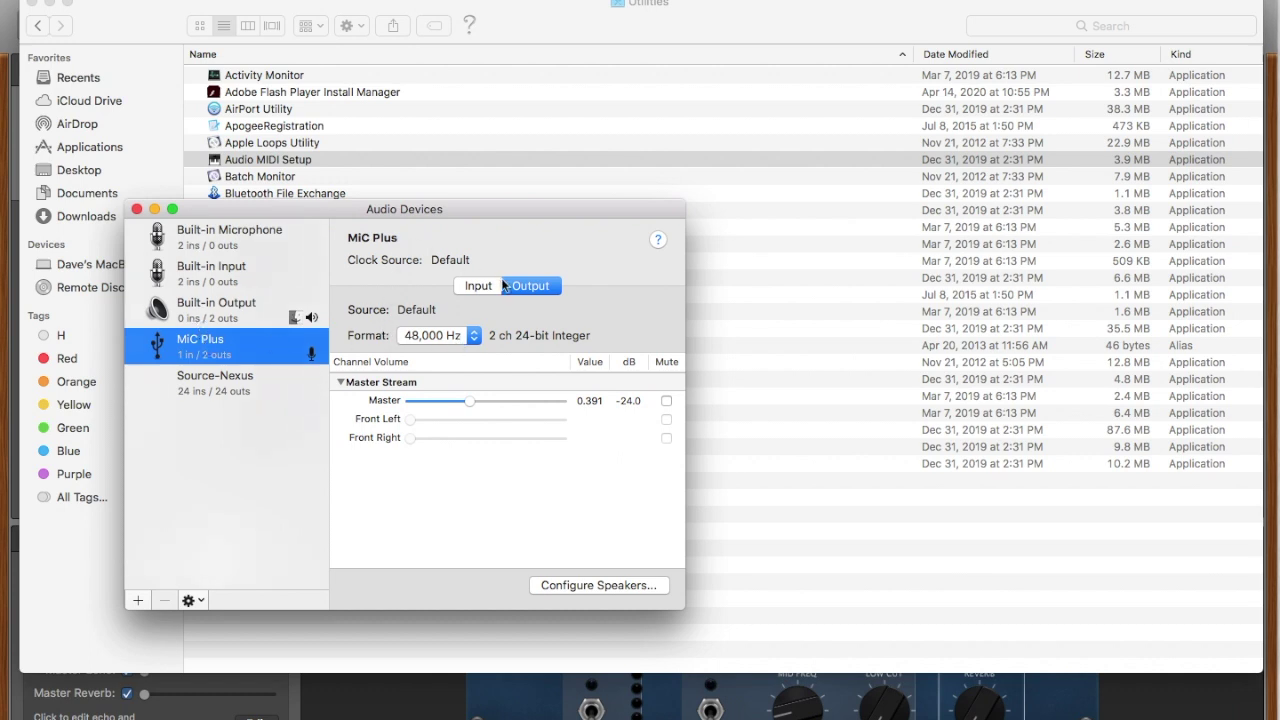
{"action": "left_click", "coordinate": [474, 286]}
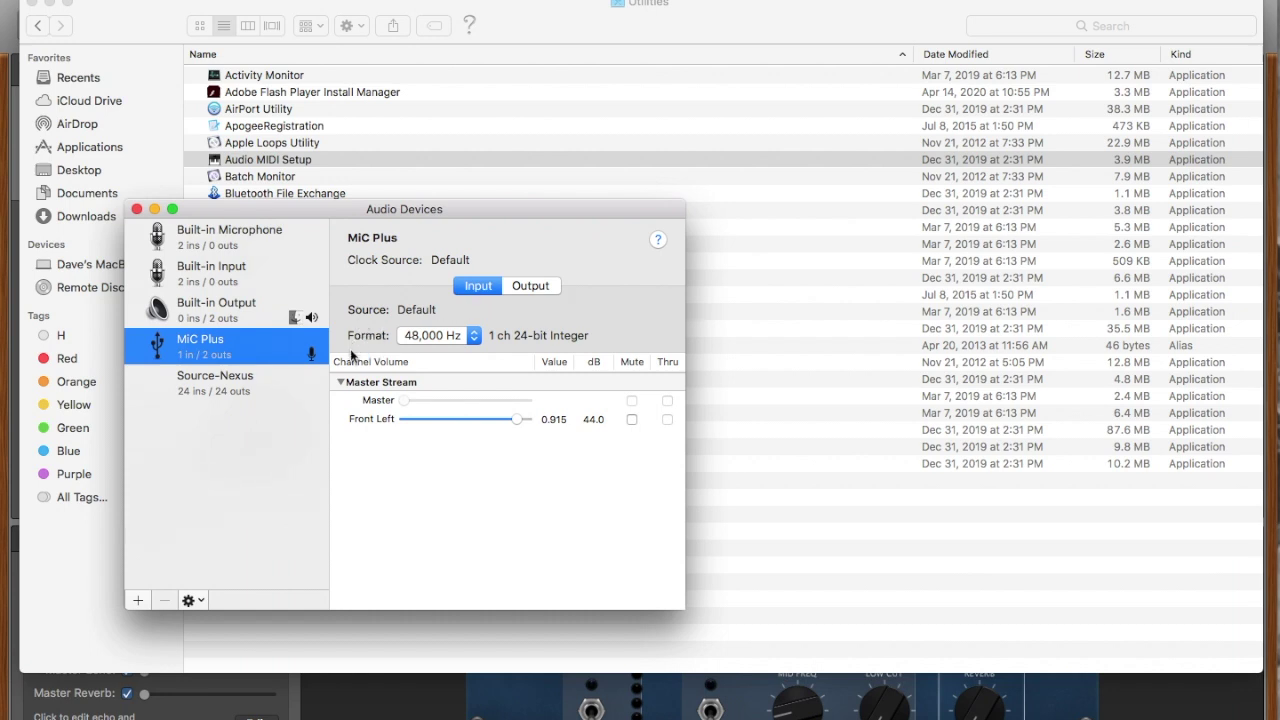
{"action": "left_click", "coordinate": [476, 338]}
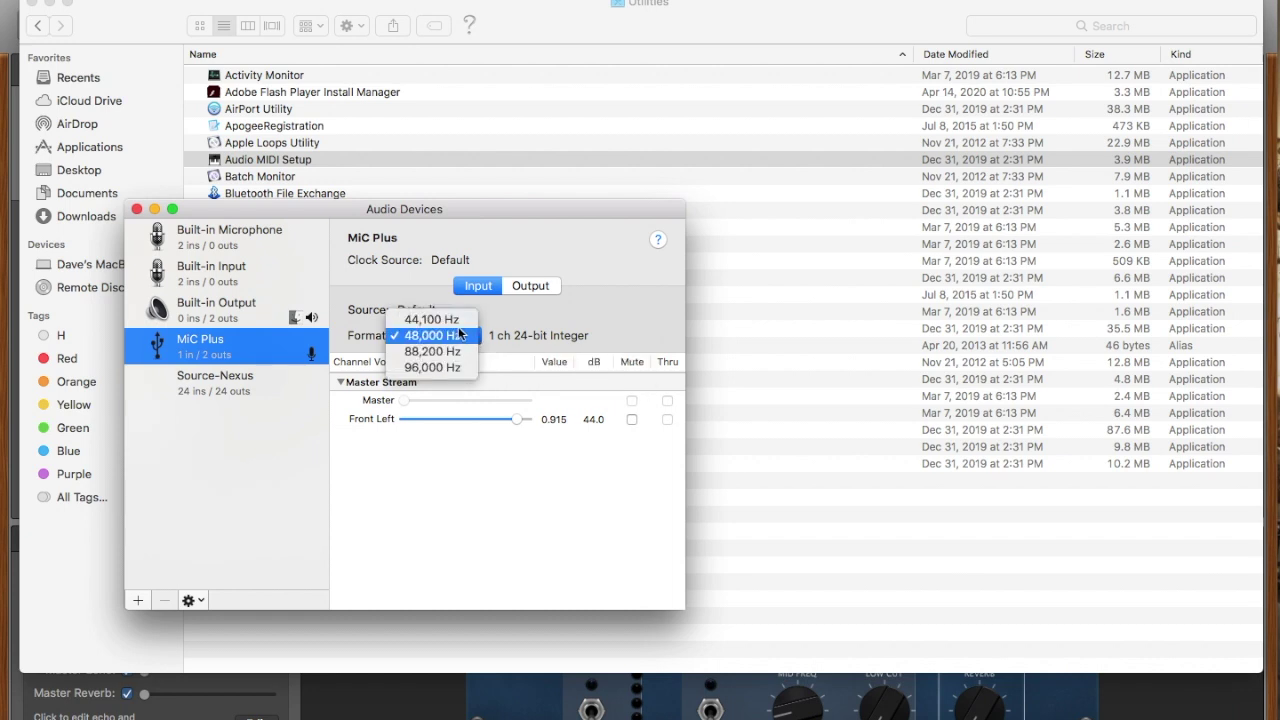
{"action": "left_click", "coordinate": [455, 325]}
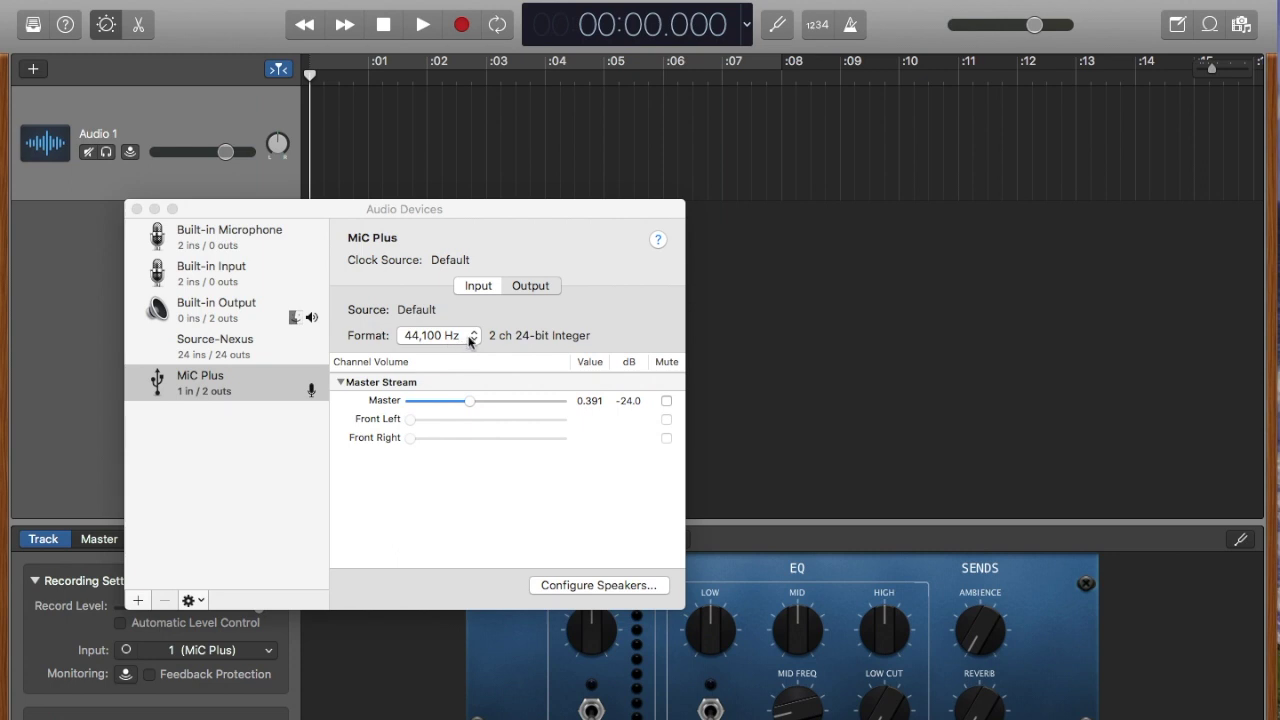
{"action": "left_click", "coordinate": [474, 340]}
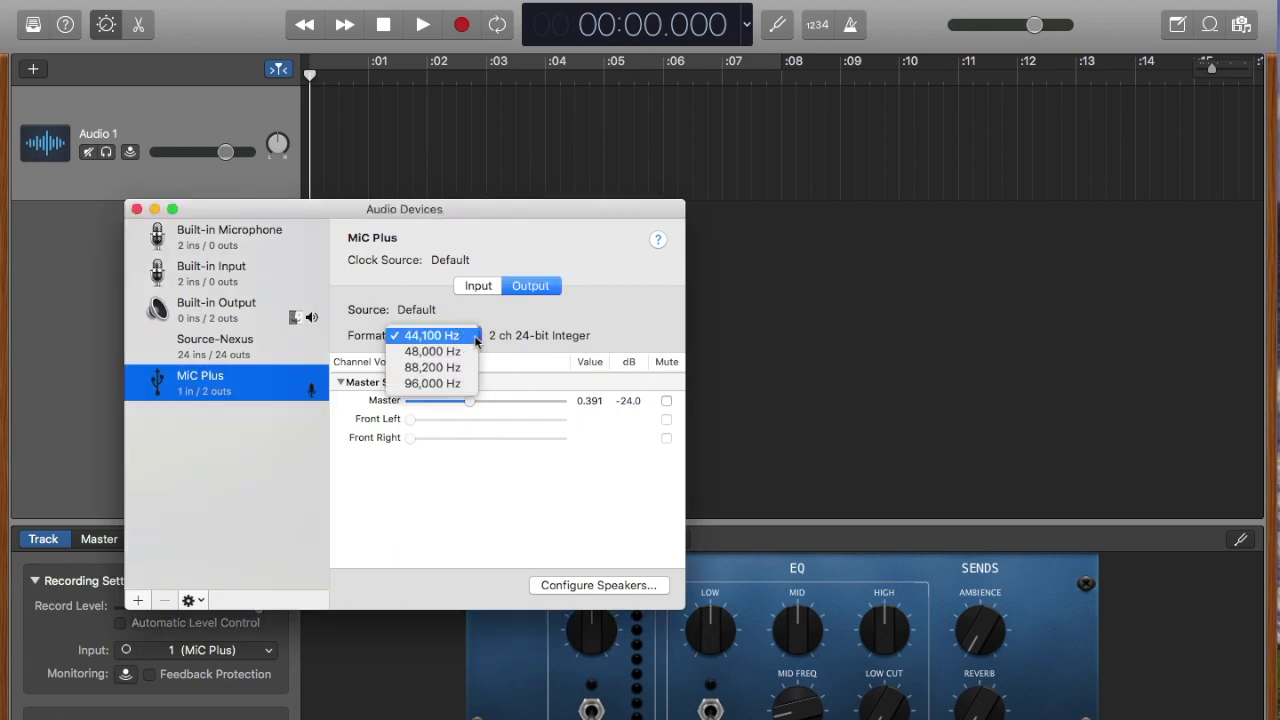
{"action": "left_click", "coordinate": [476, 340]}
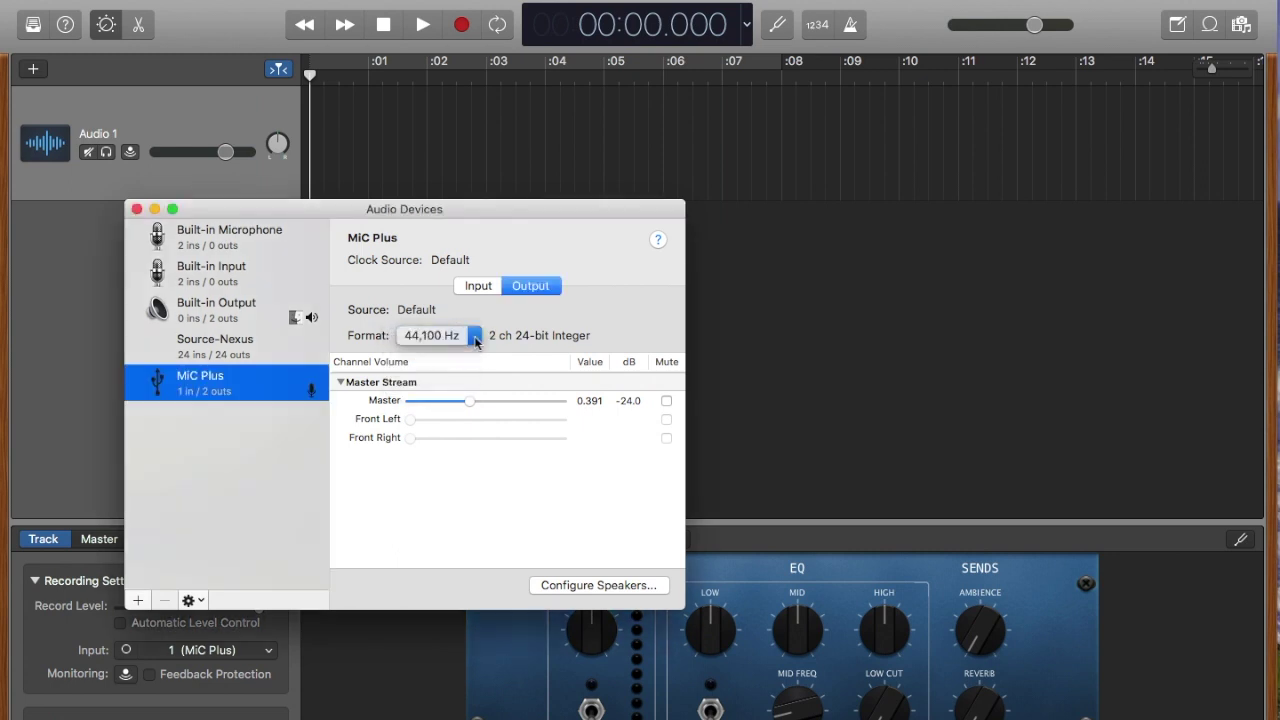
{"action": "left_click", "coordinate": [137, 209]}
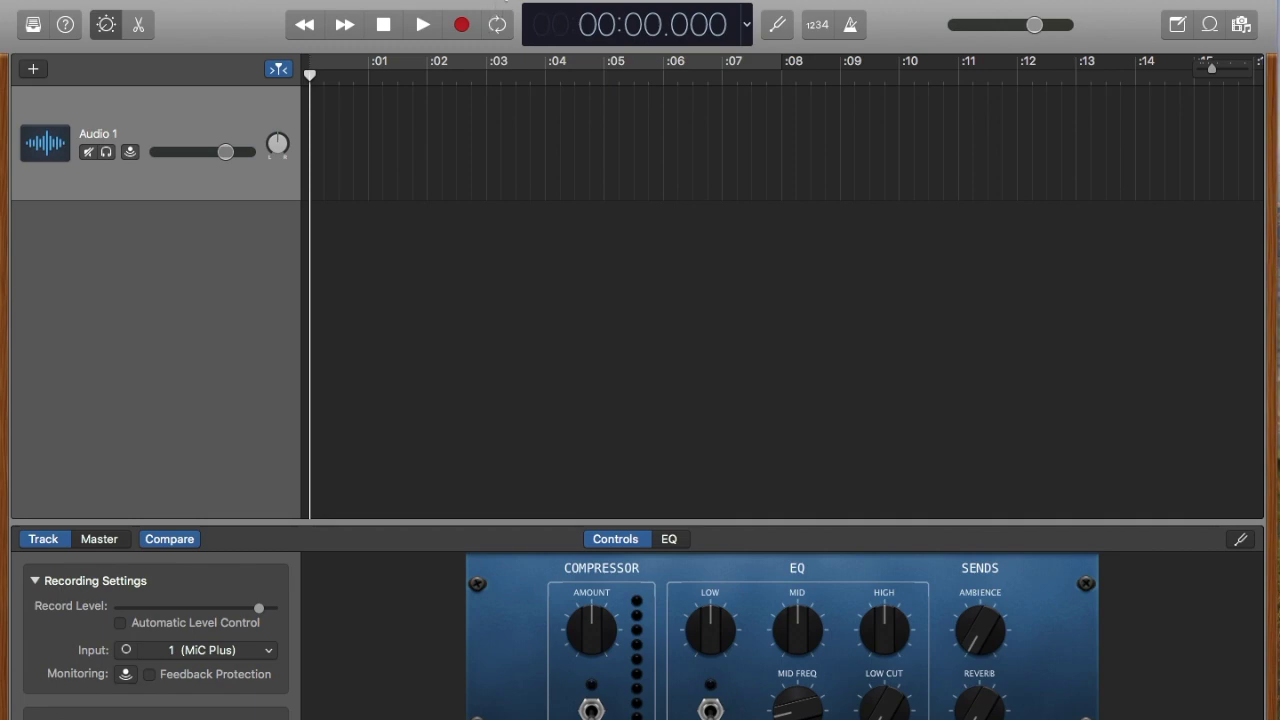
Move GarageBand aside to read the ACX requirements page in Preview, then bring it back
{"action": "left_click_drag", "start_coordinate": [511, 11], "coordinate": [495, 716]}
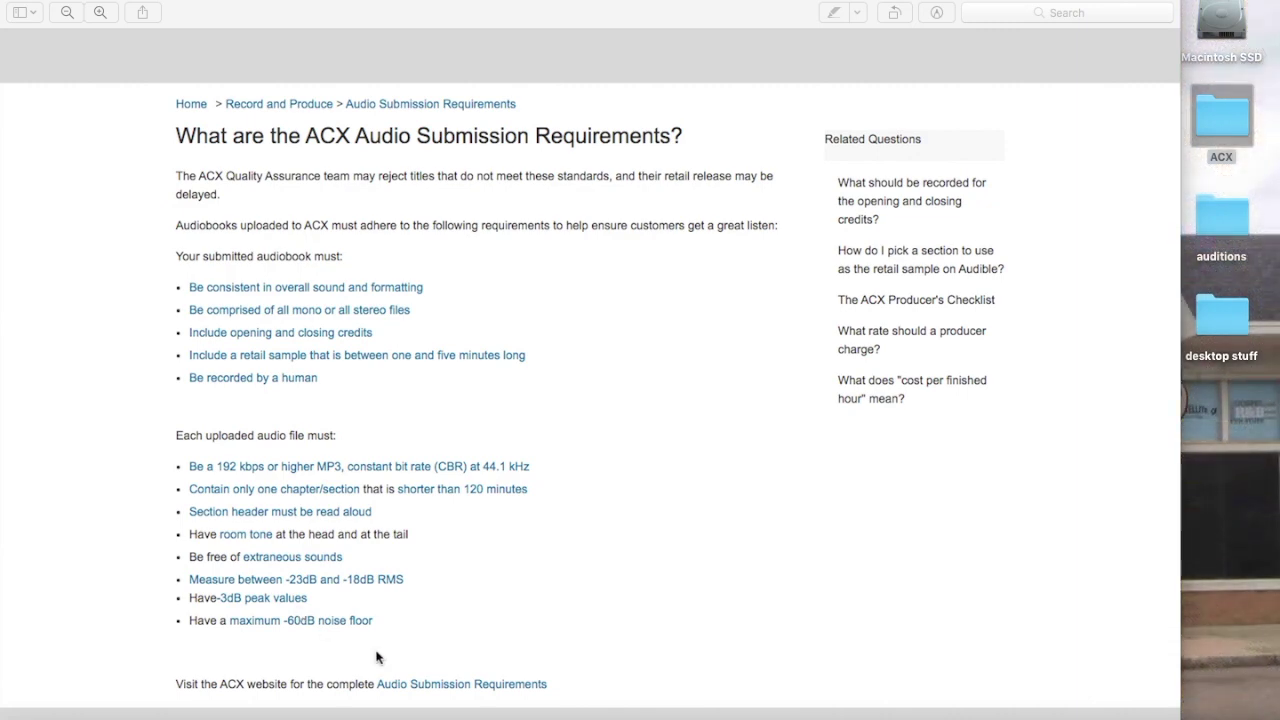
{"action": "left_click_drag", "start_coordinate": [330, 716], "coordinate": [405, 2]}
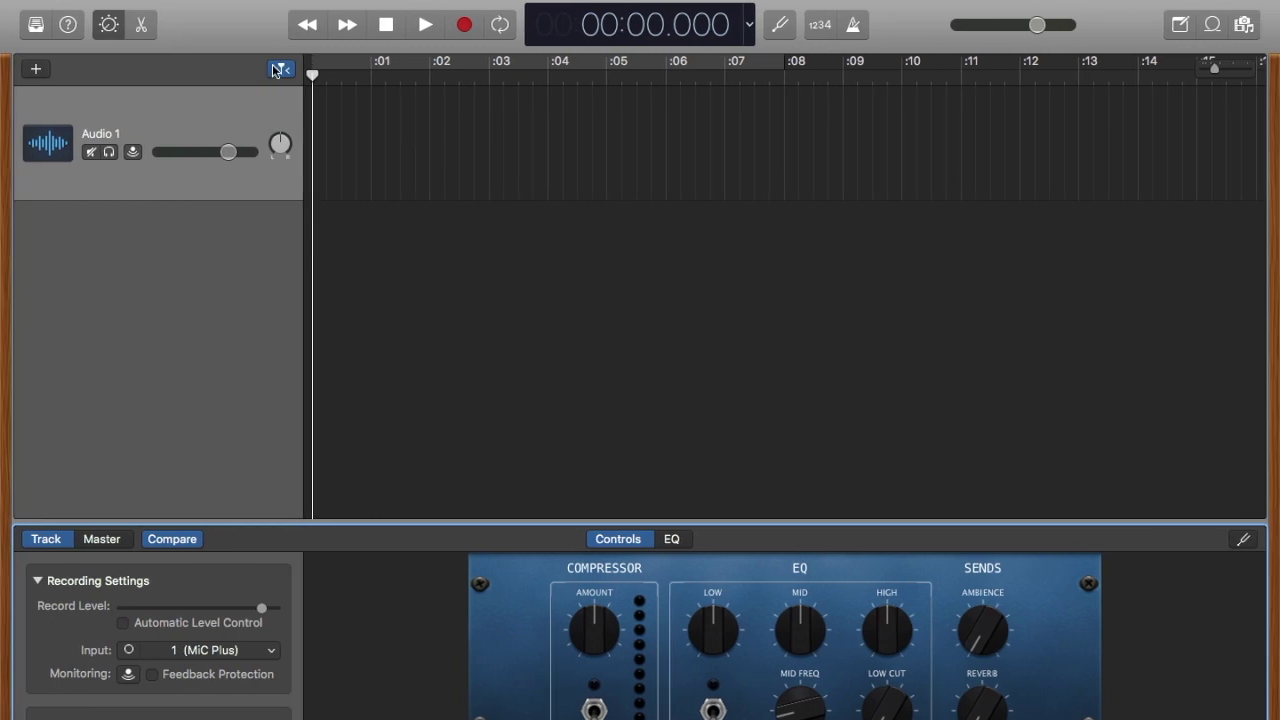
Set the counter to show time, record a narration take on Audio 1, and rewind
{"action": "left_click", "coordinate": [749, 24]}
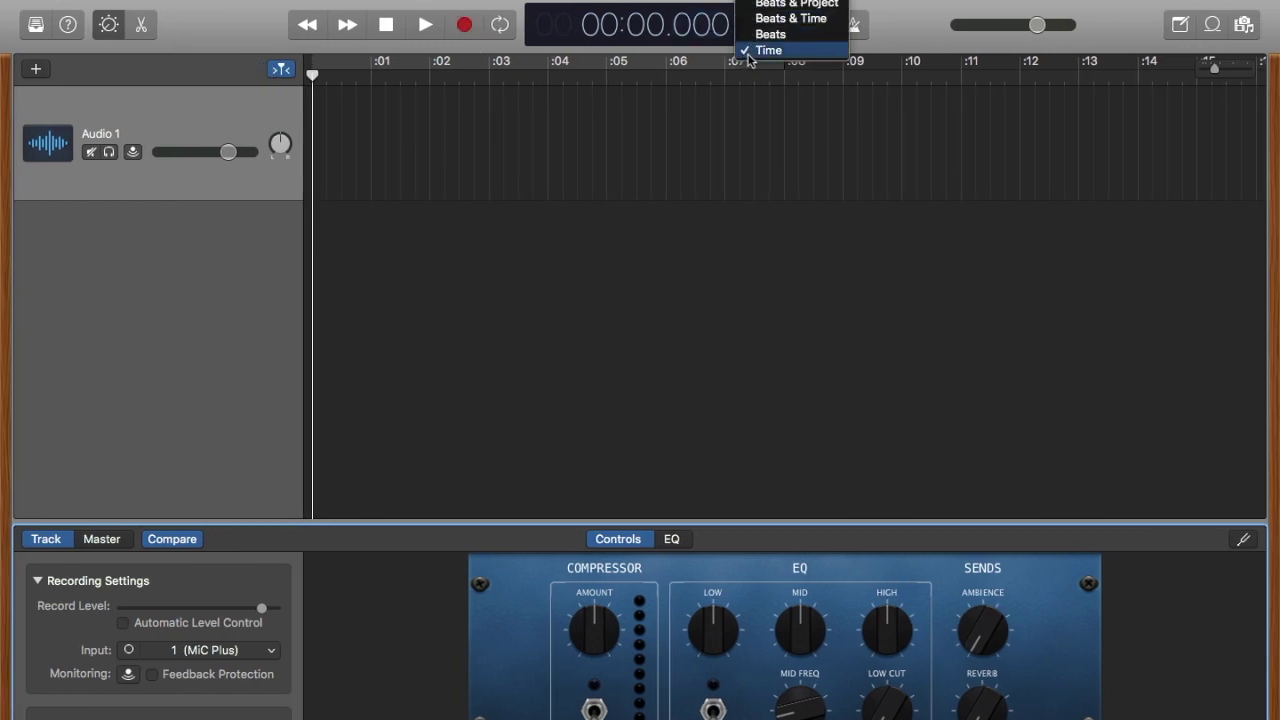
{"action": "left_click", "coordinate": [760, 52]}
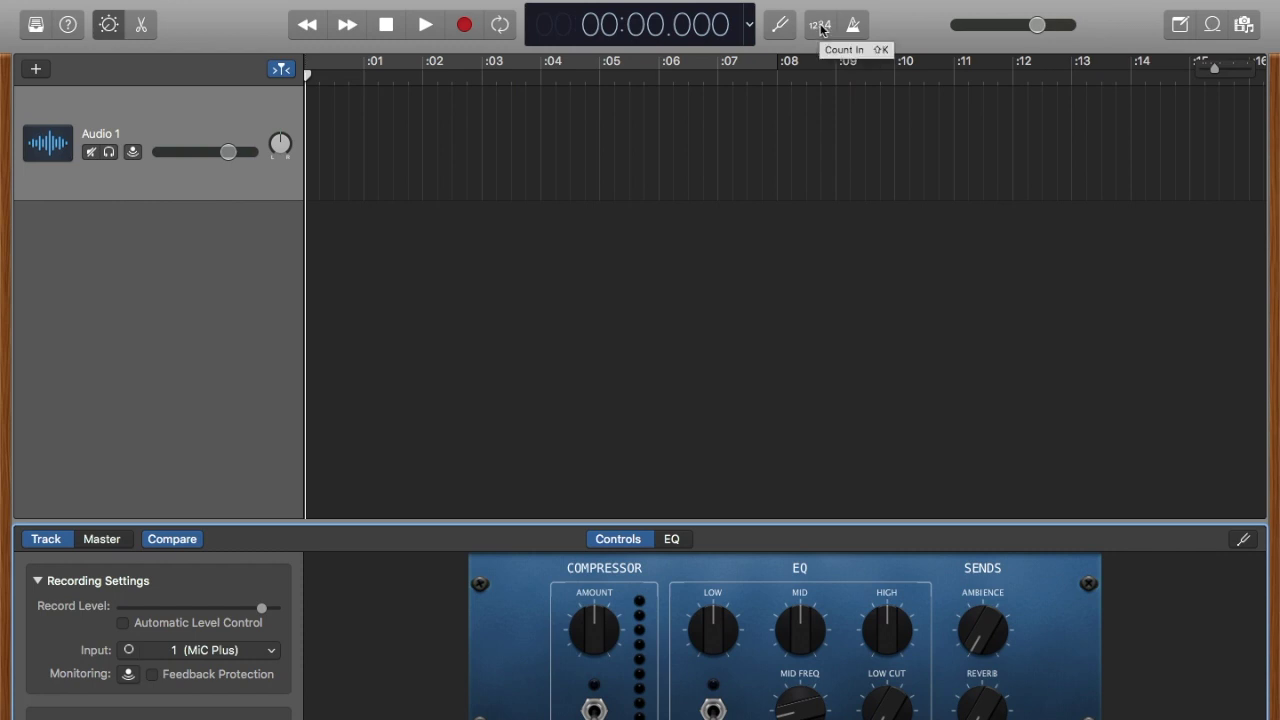
{"action": "left_click", "coordinate": [466, 25]}
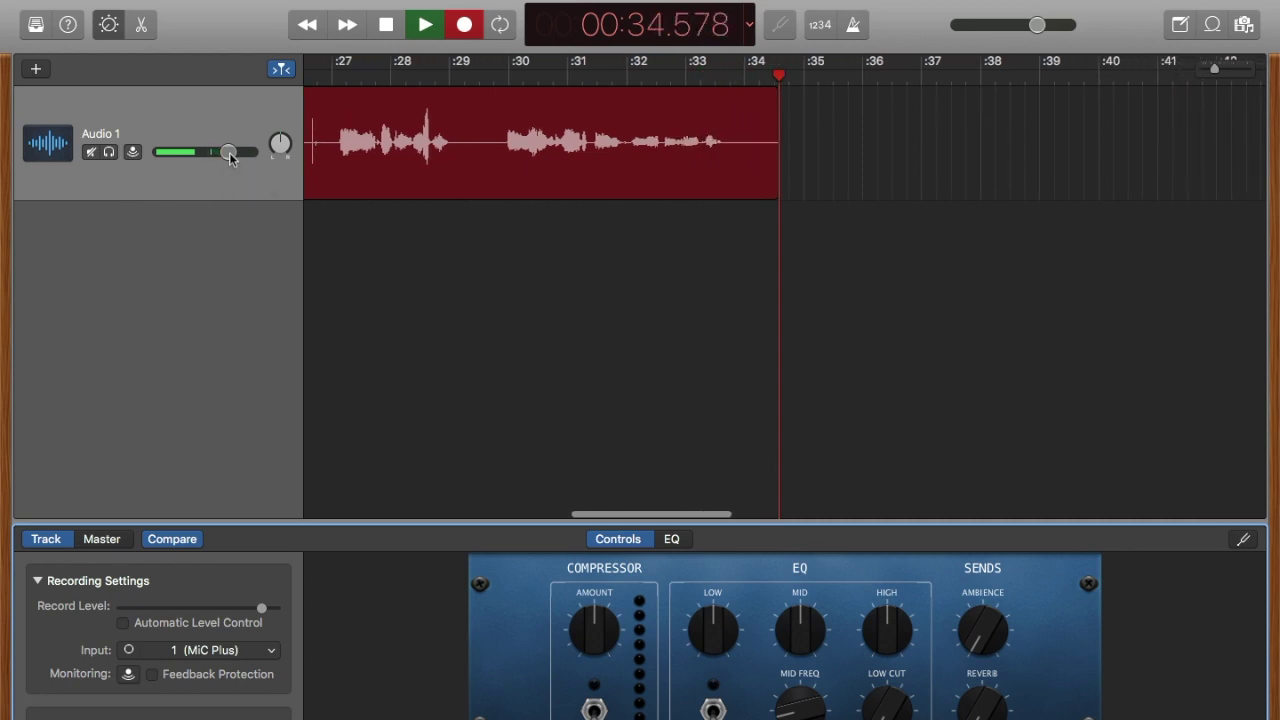
{"action": "key", "text": "space"}
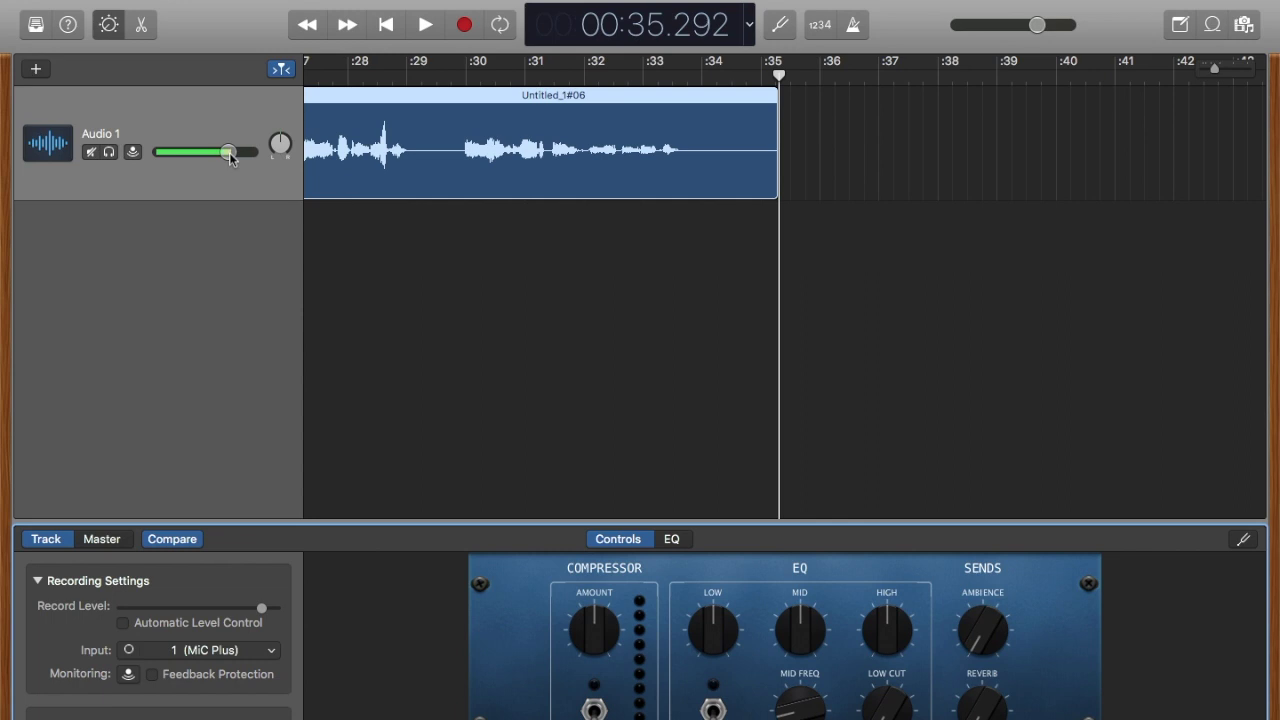
{"action": "key", "text": "Return"}
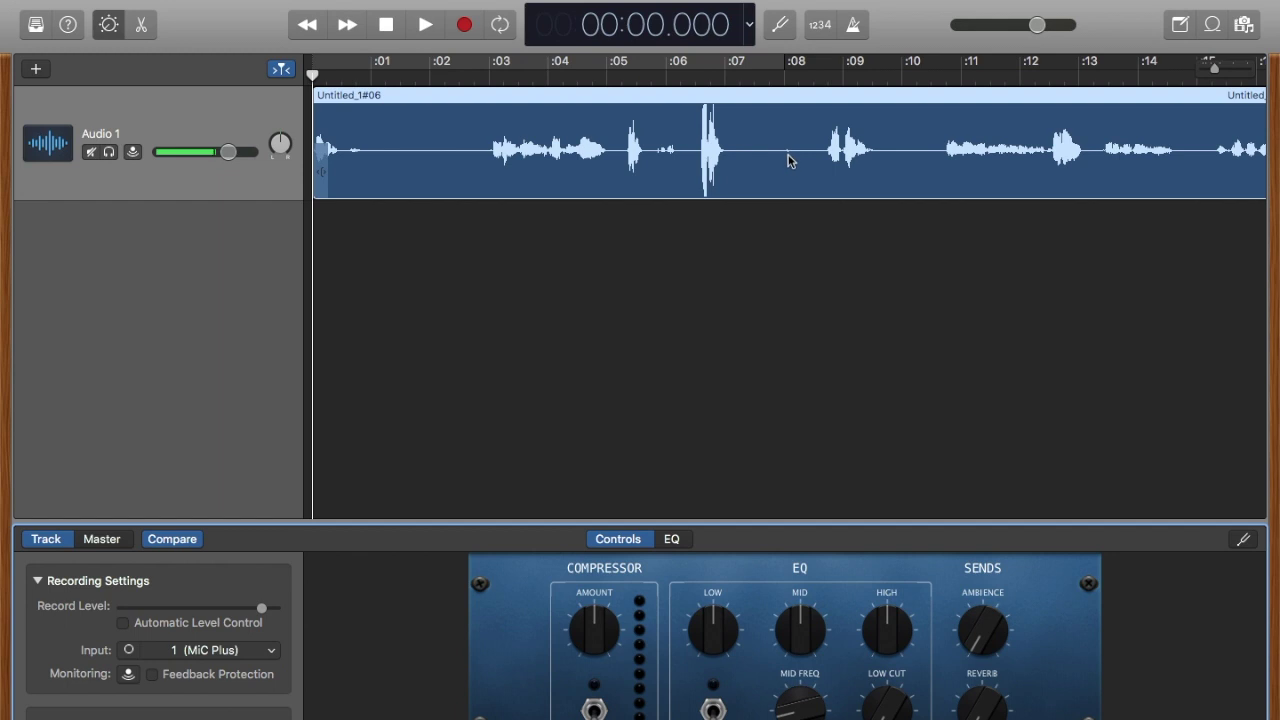
Trim the silent start of the narration region to 0:07.833
{"action": "left_click", "coordinate": [318, 178]}
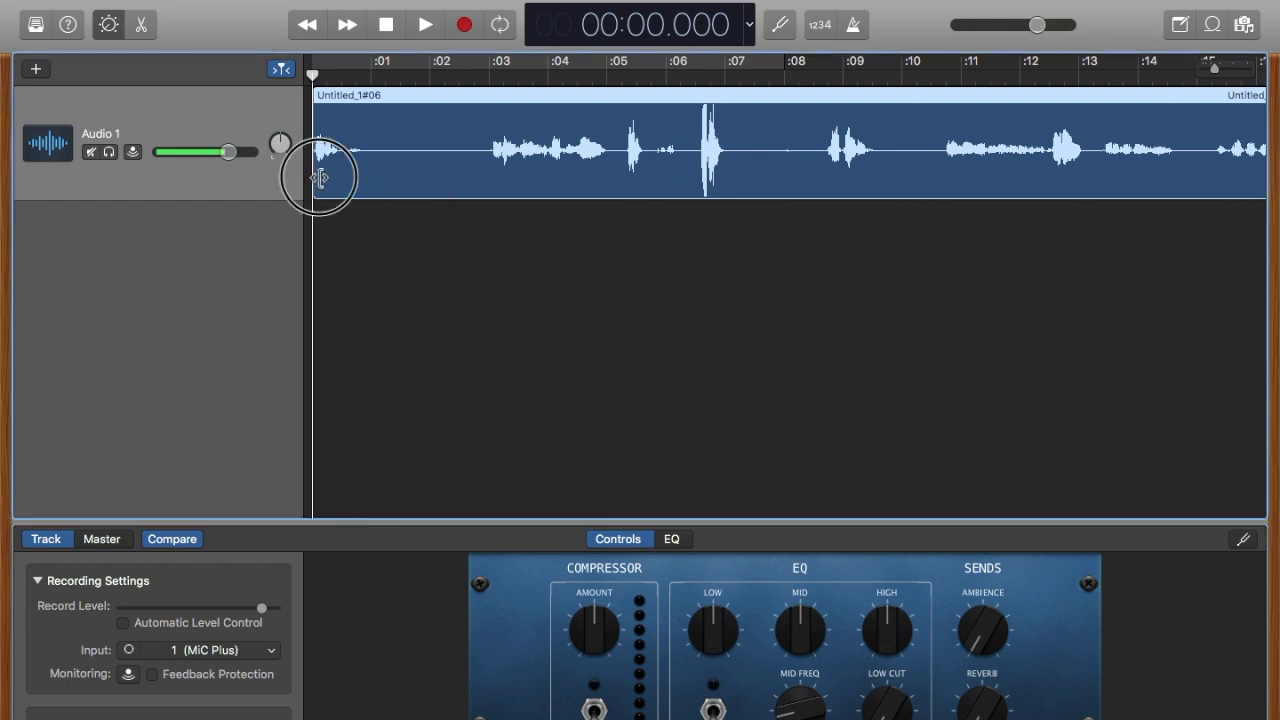
{"action": "left_click_drag", "start_coordinate": [318, 178], "coordinate": [796, 137]}
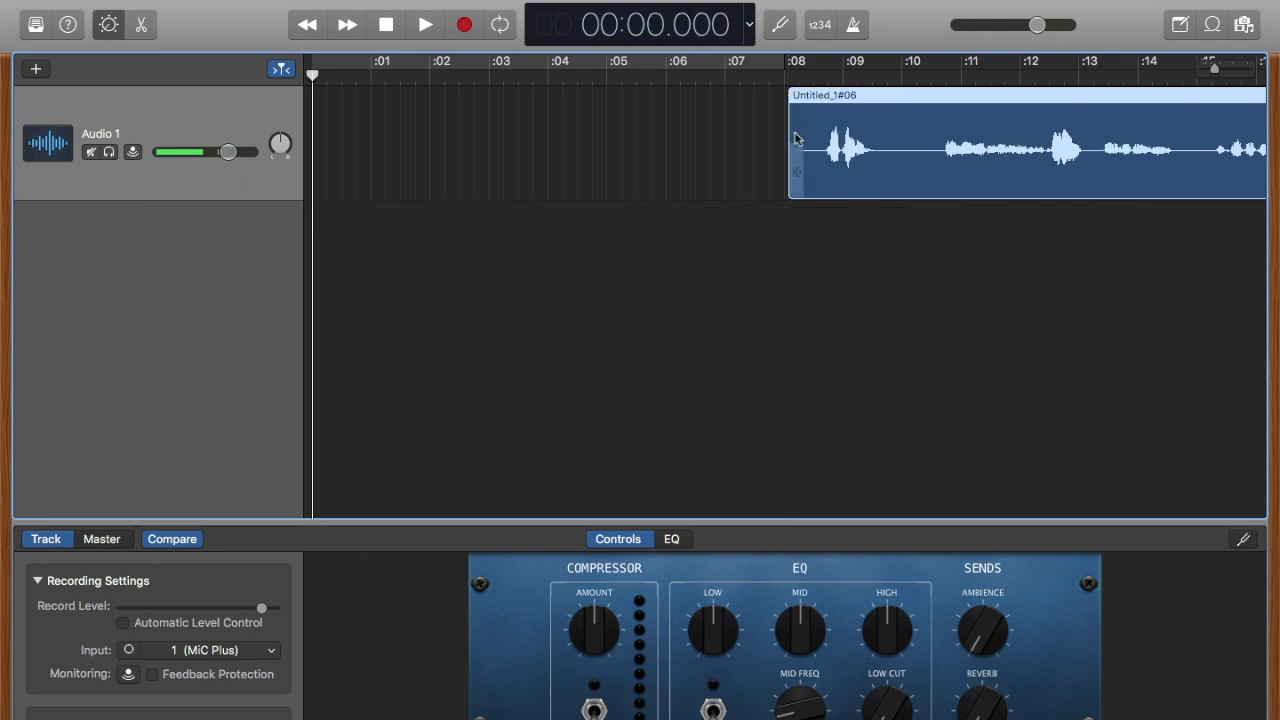
{"action": "scroll", "coordinate": [818, 146], "scroll_direction": "up", "scroll_amount": 3}
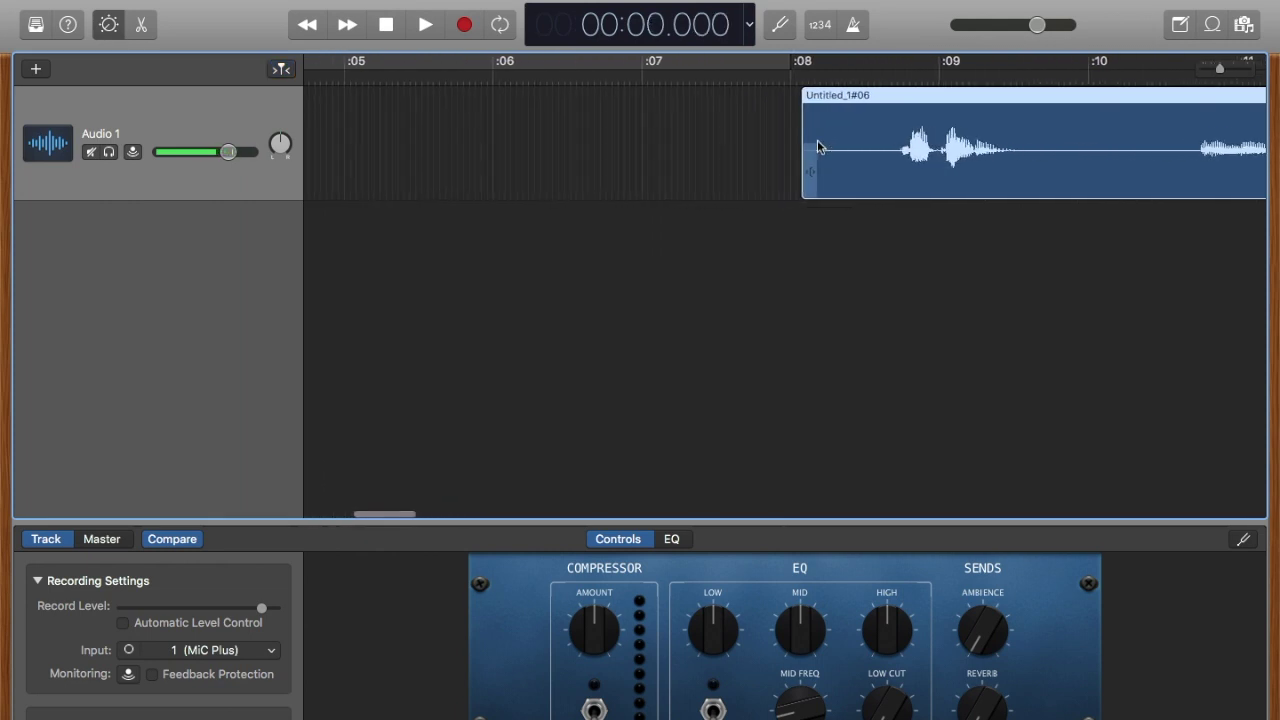
{"action": "scroll", "coordinate": [818, 146], "scroll_direction": "up", "scroll_amount": 3}
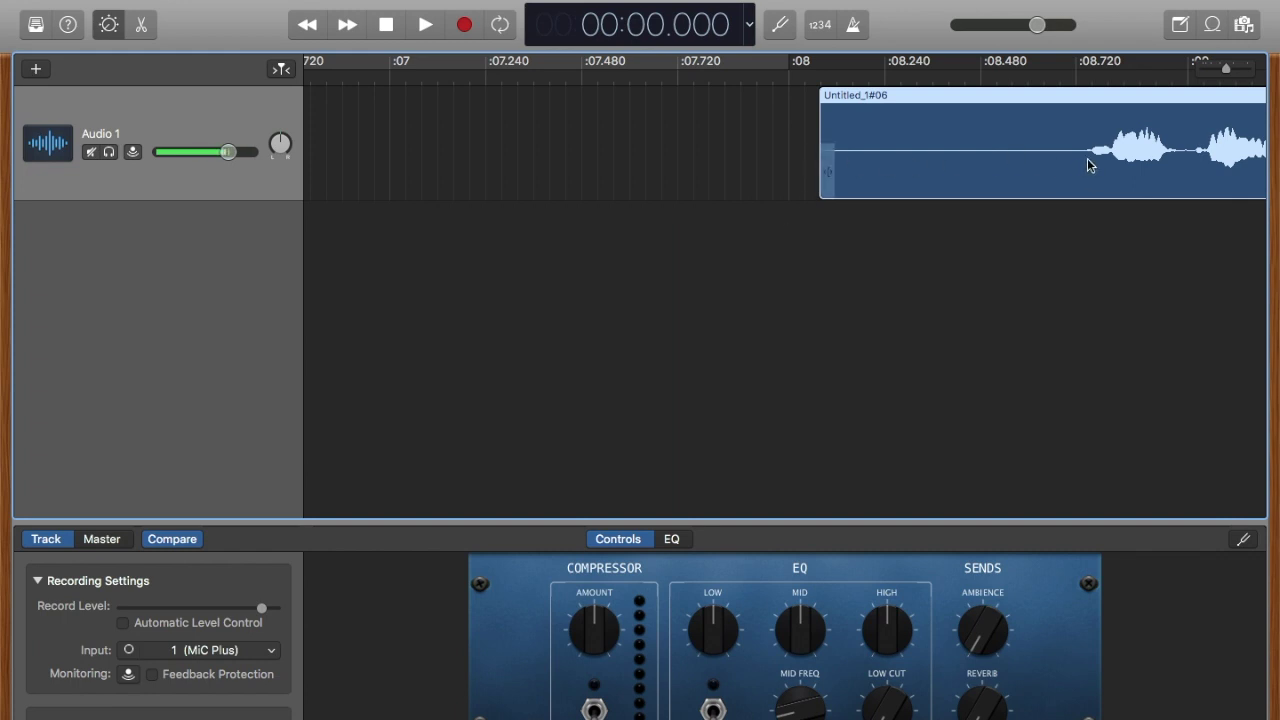
{"action": "scroll", "coordinate": [1135, 153], "scroll_direction": "down", "scroll_amount": 5}
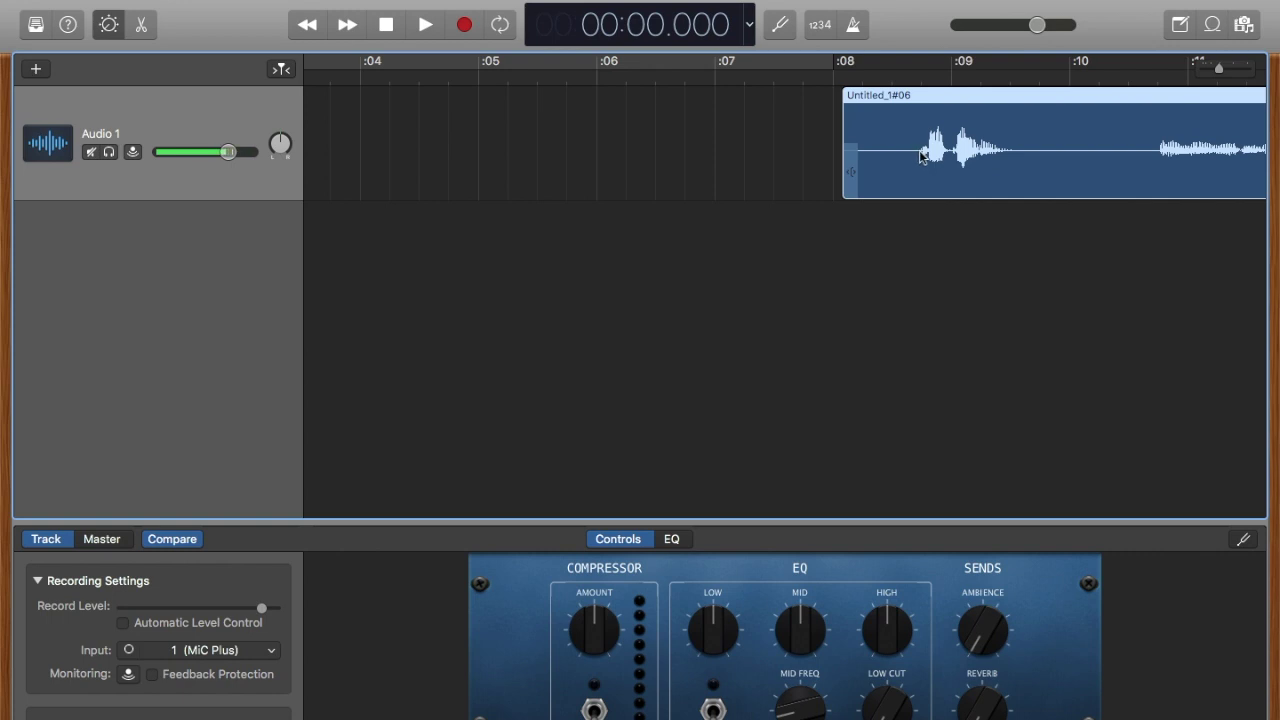
Move the region to the start of the track and trim its end to about :26
{"action": "left_click_drag", "start_coordinate": [920, 150], "coordinate": [831, 157]}
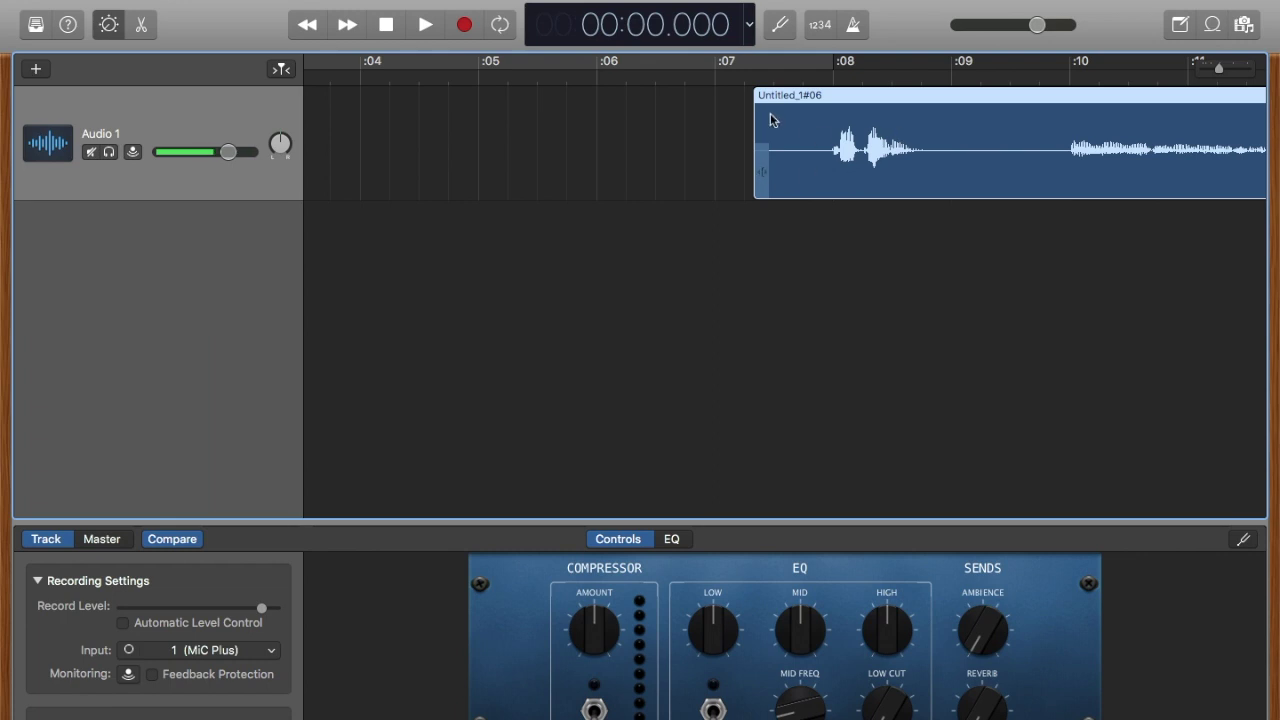
{"action": "scroll", "coordinate": [770, 113], "scroll_direction": "down", "scroll_amount": 5}
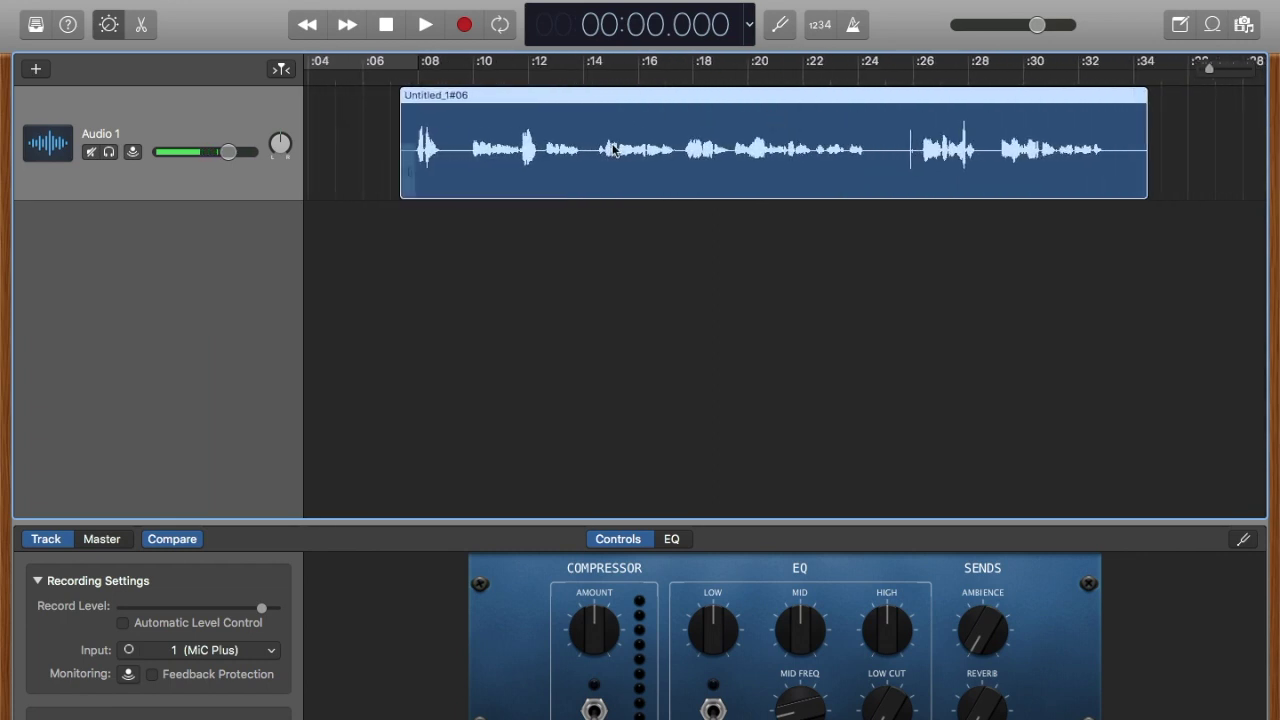
{"action": "left_click_drag", "start_coordinate": [614, 149], "coordinate": [283, 180]}
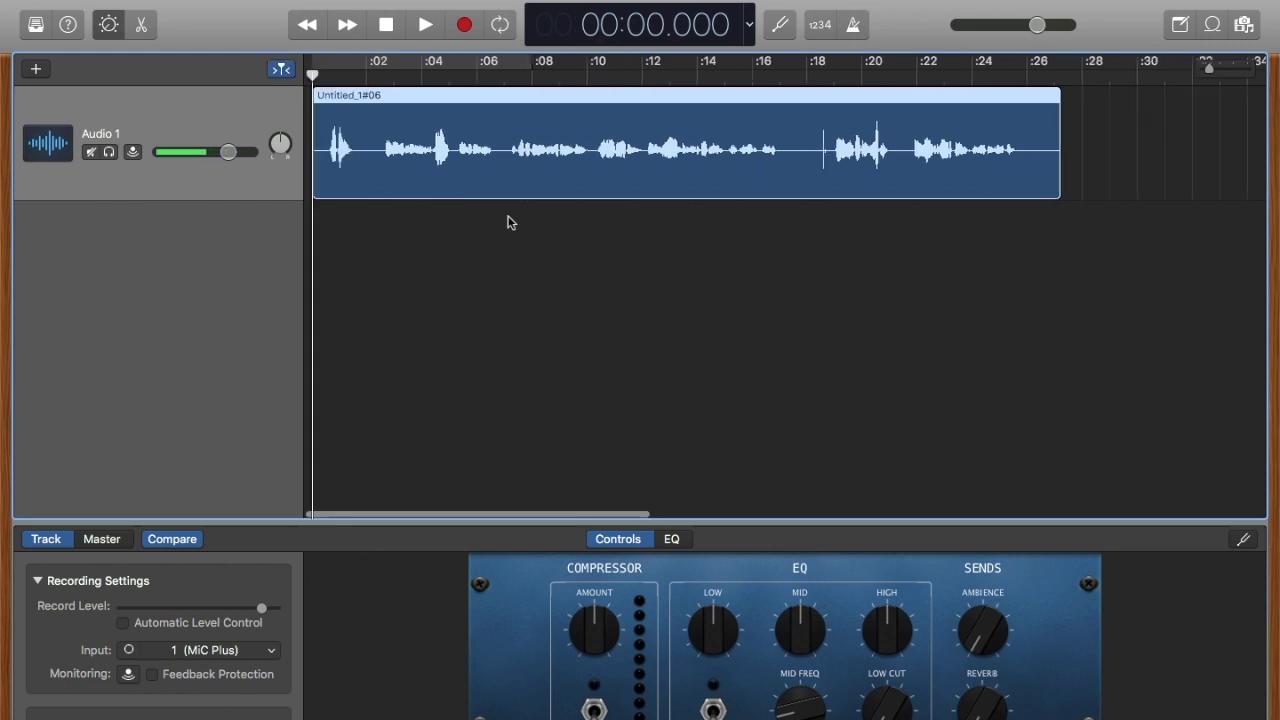
{"action": "left_click", "coordinate": [470, 152]}
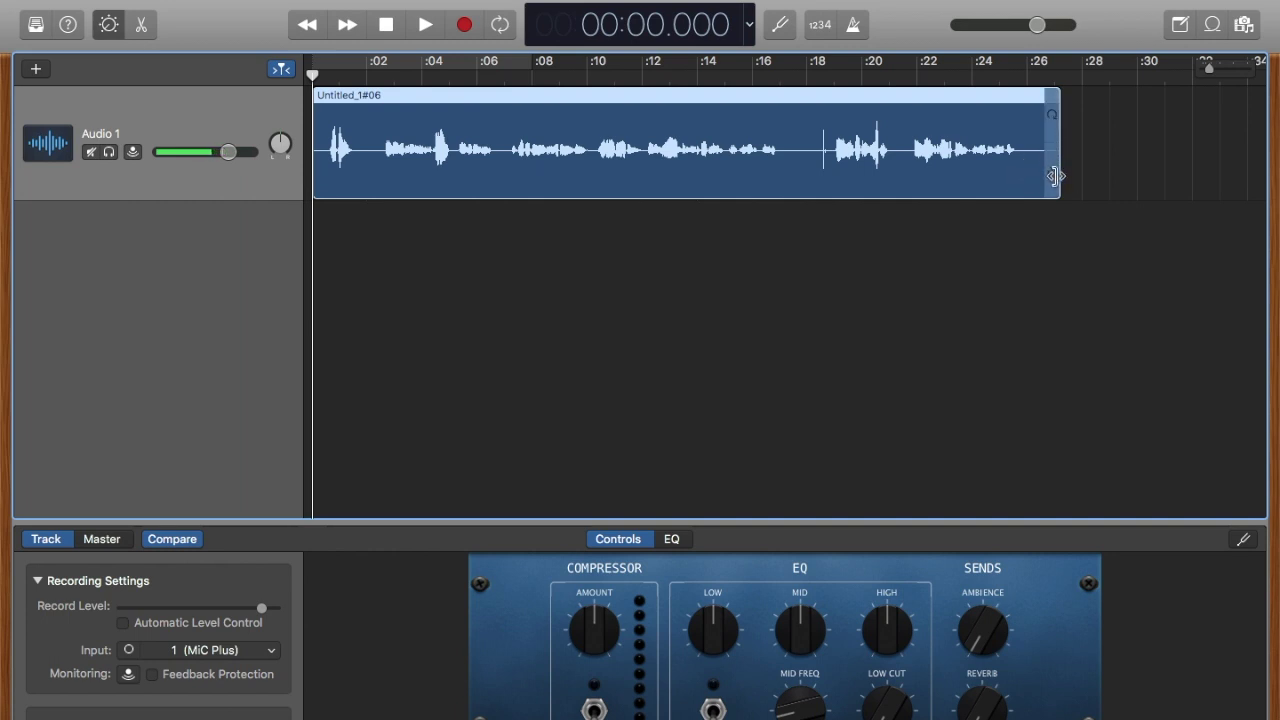
{"action": "left_click_drag", "start_coordinate": [1055, 176], "coordinate": [1037, 180]}
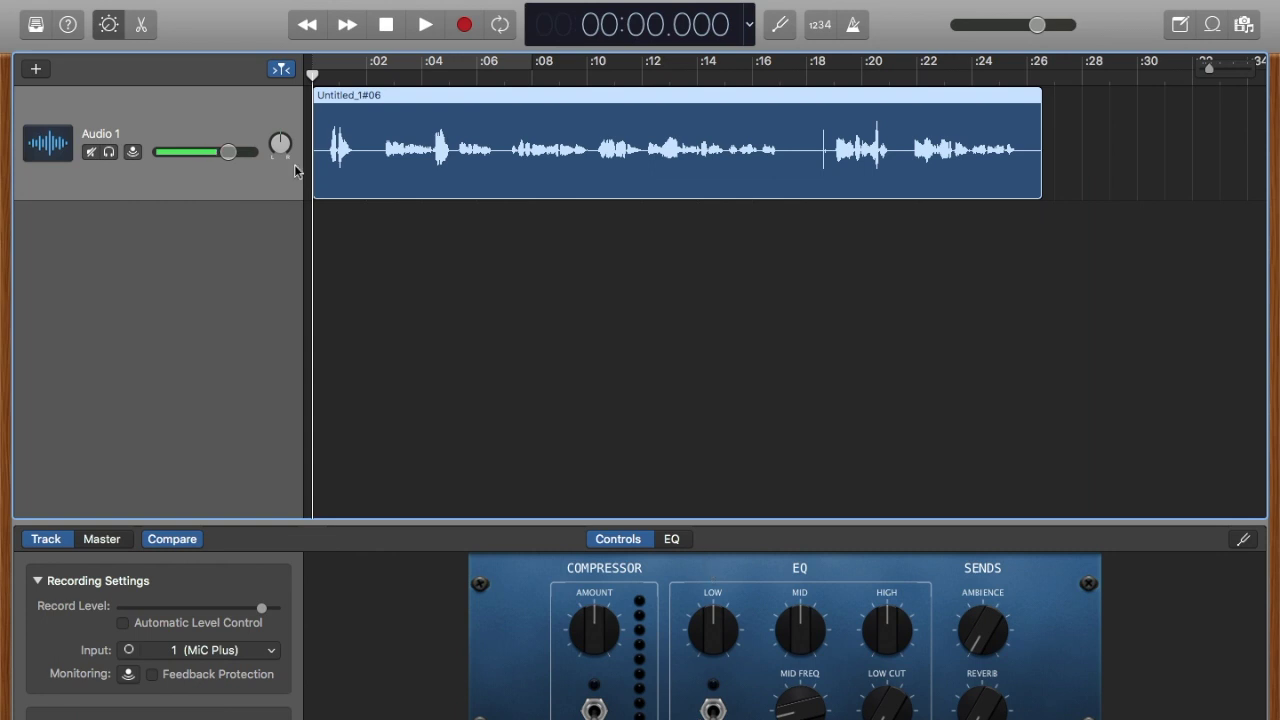
{"action": "left_click", "coordinate": [108, 25]}
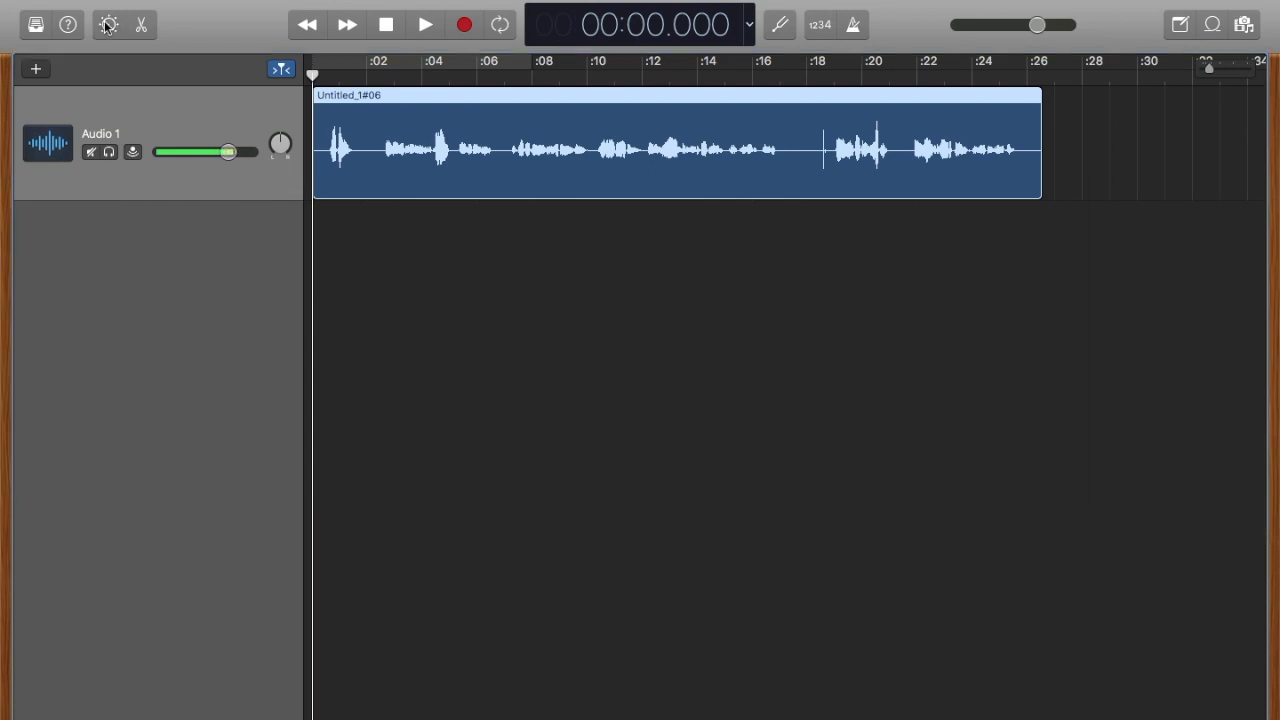
{"action": "left_click", "coordinate": [108, 25]}
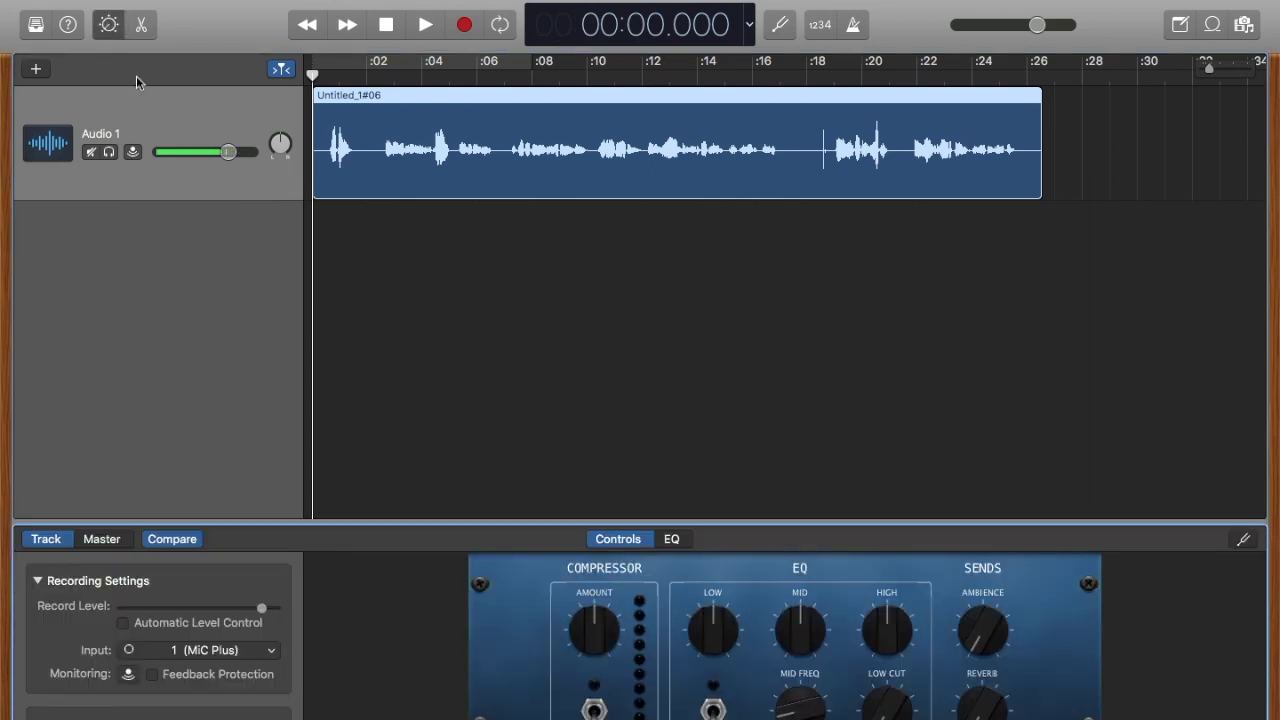
{"action": "left_click", "coordinate": [109, 27]}
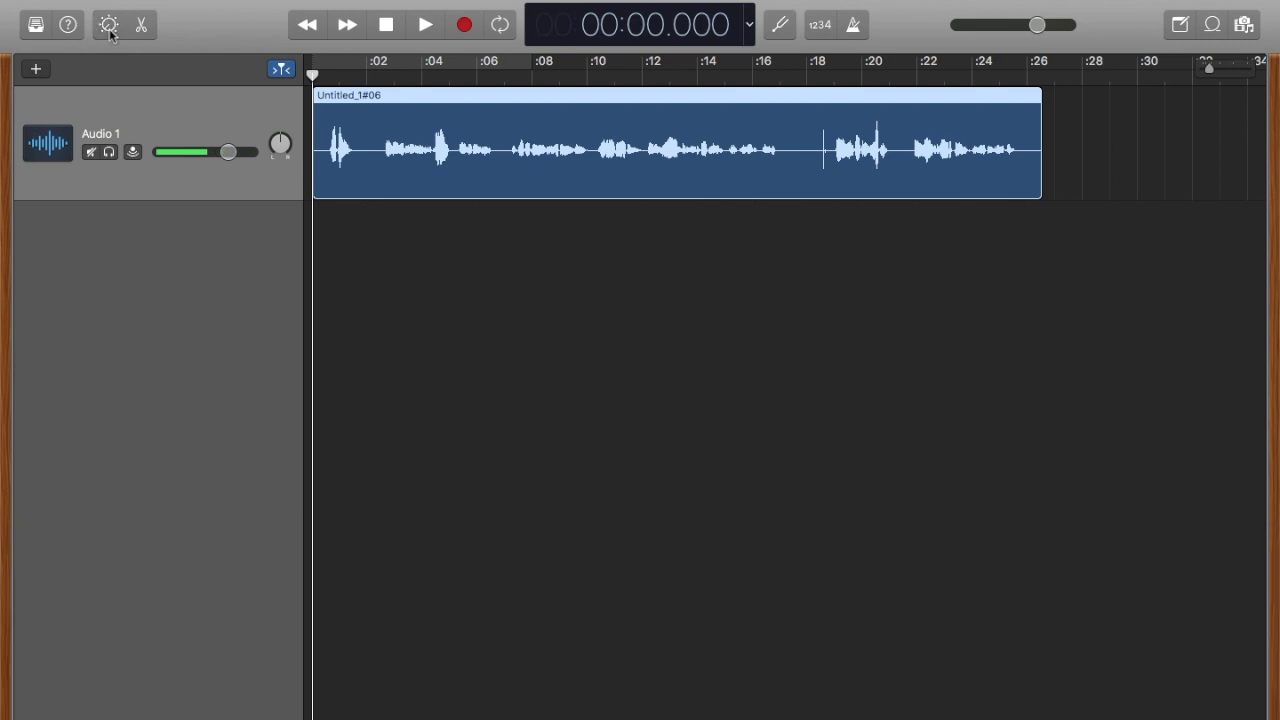
{"action": "left_click", "coordinate": [109, 27]}
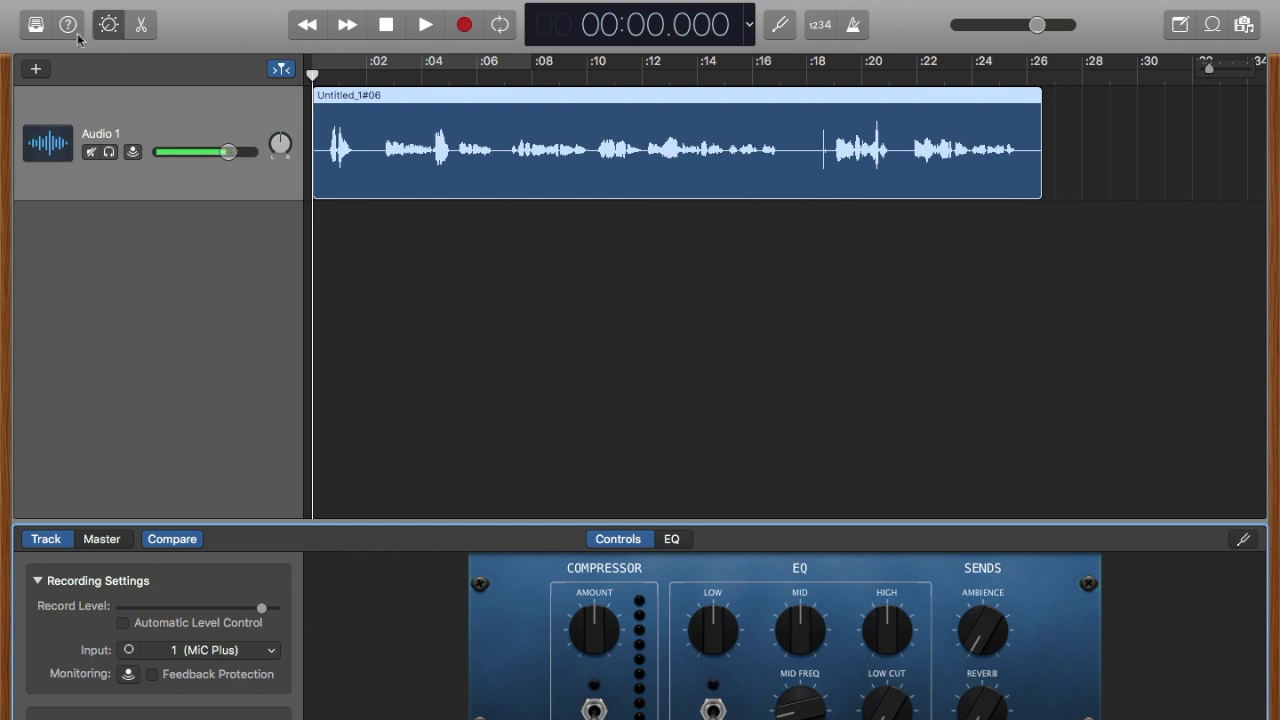
{"action": "left_click", "coordinate": [68, 27]}
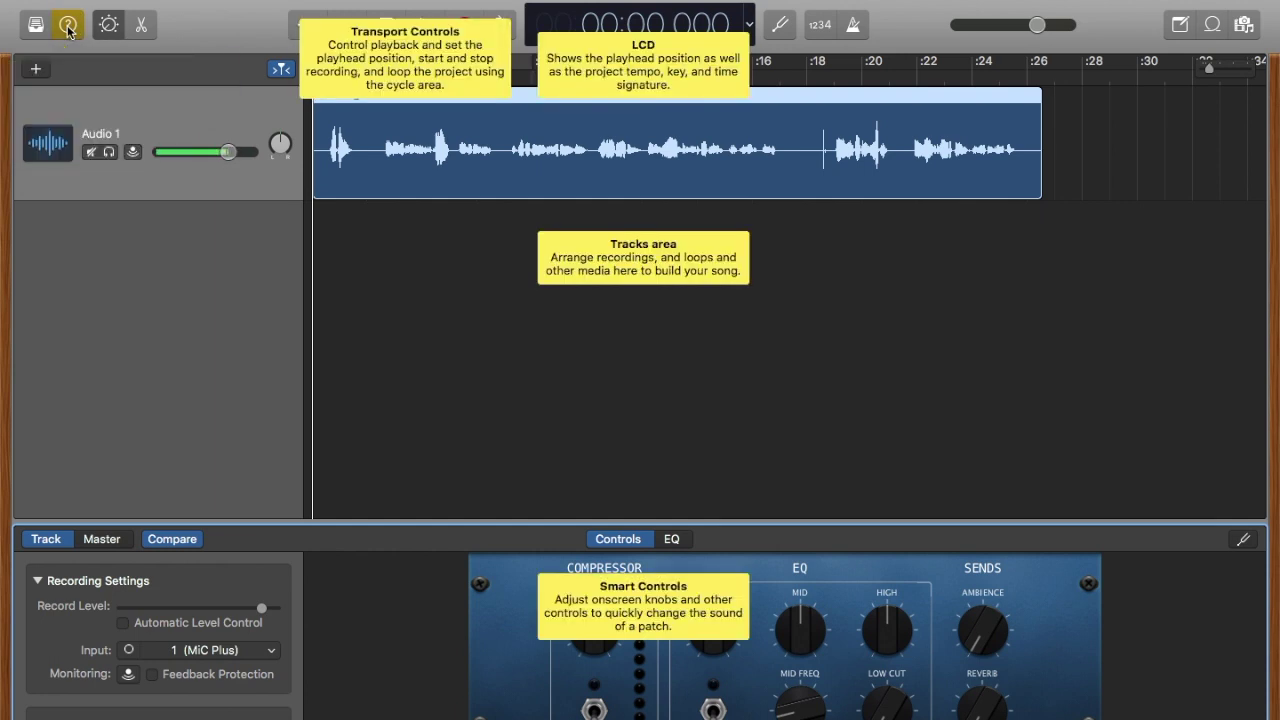
{"action": "mouse_move", "coordinate": [225, 154]}
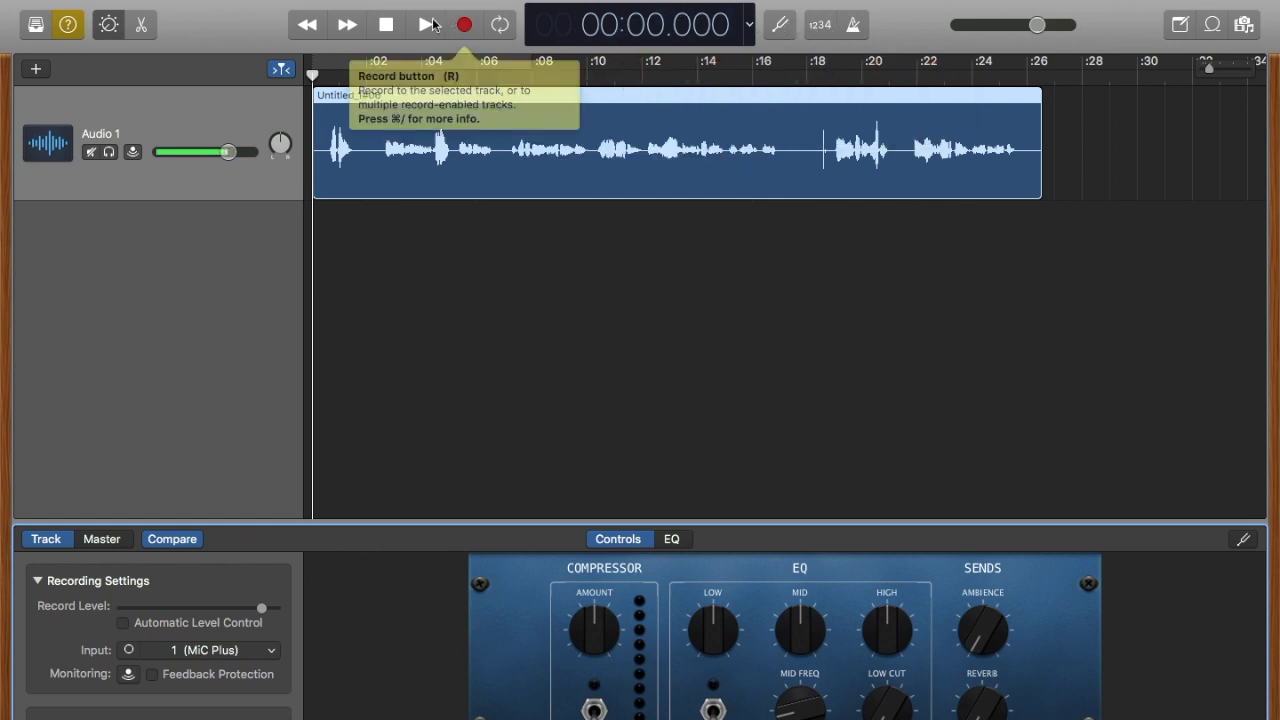
{"action": "left_click", "coordinate": [68, 24]}
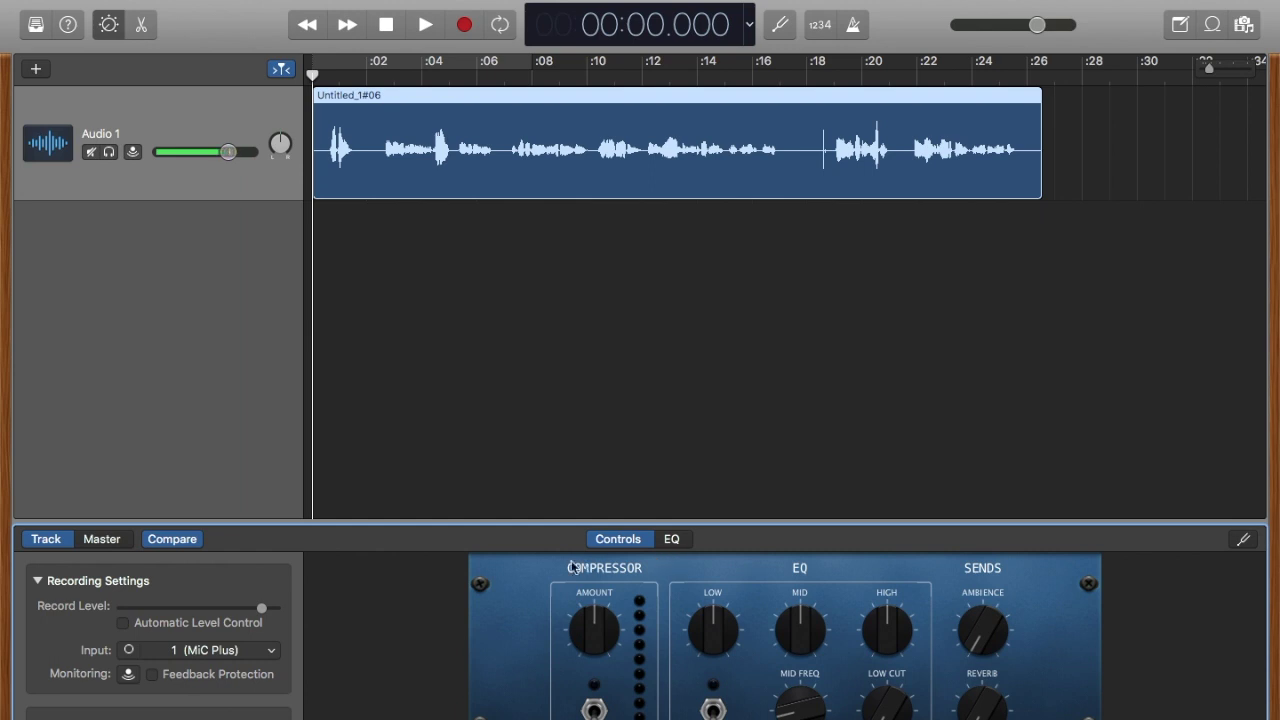
Apply the Voice-Over EQ preset to Audio 1, enable it, and lower the 2k and 5k boosts
{"action": "left_click", "coordinate": [670, 541]}
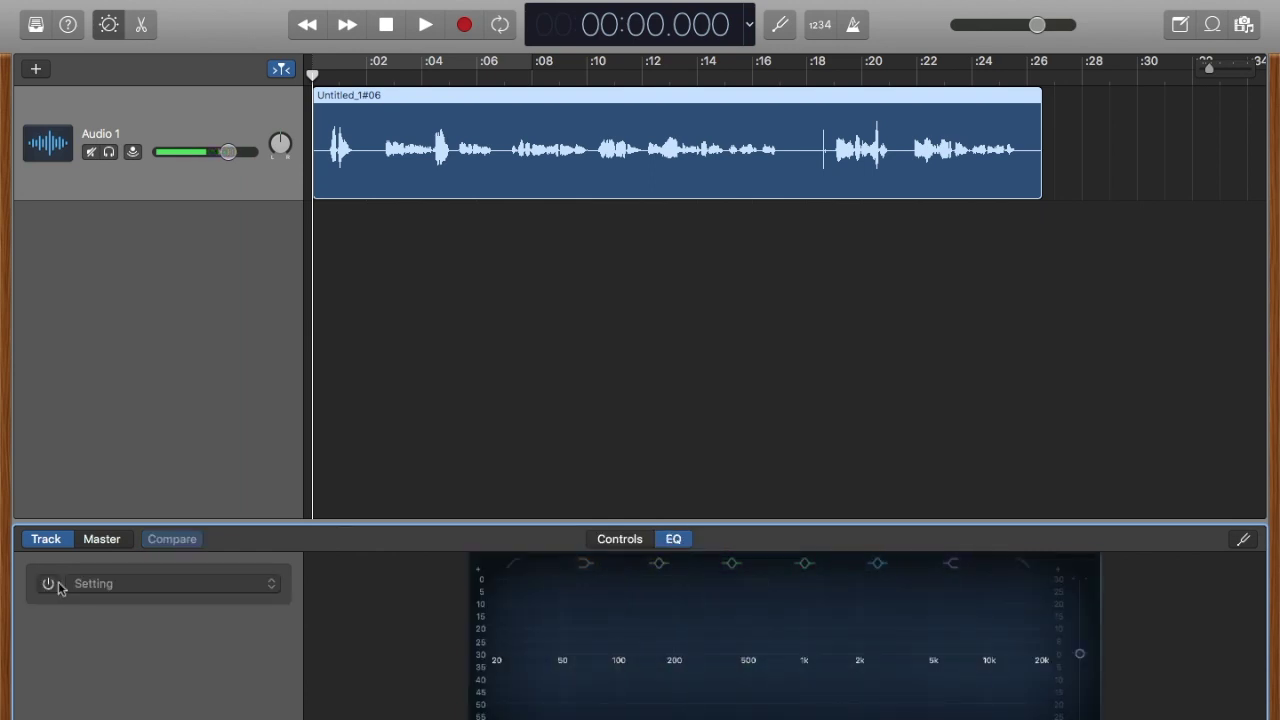
{"action": "left_click", "coordinate": [150, 588]}
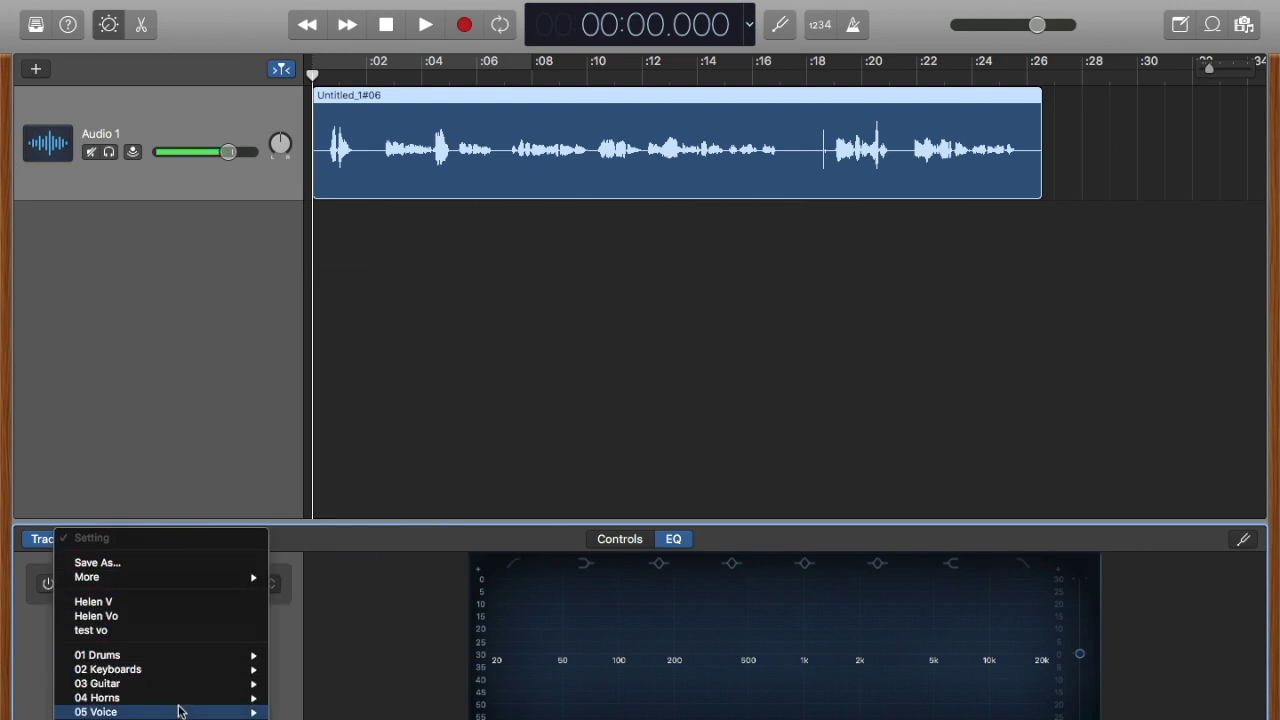
{"action": "mouse_move", "coordinate": [177, 709]}
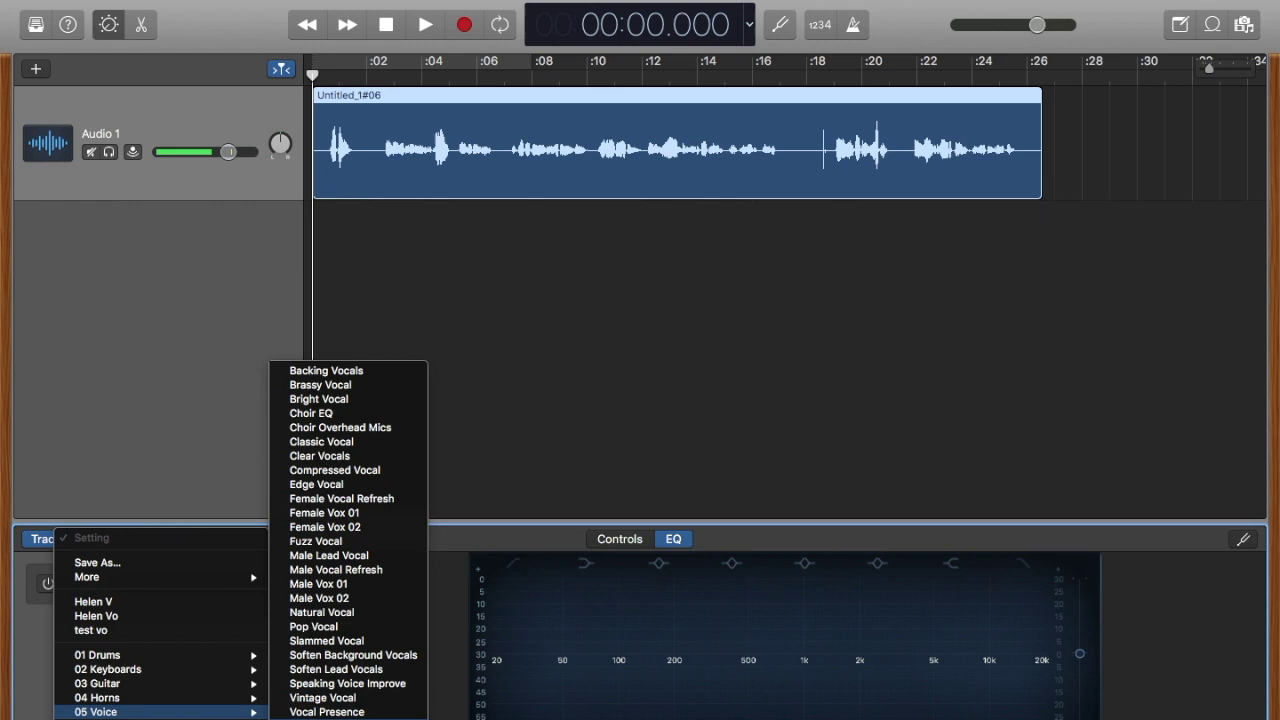
{"action": "left_click", "coordinate": [321, 711]}
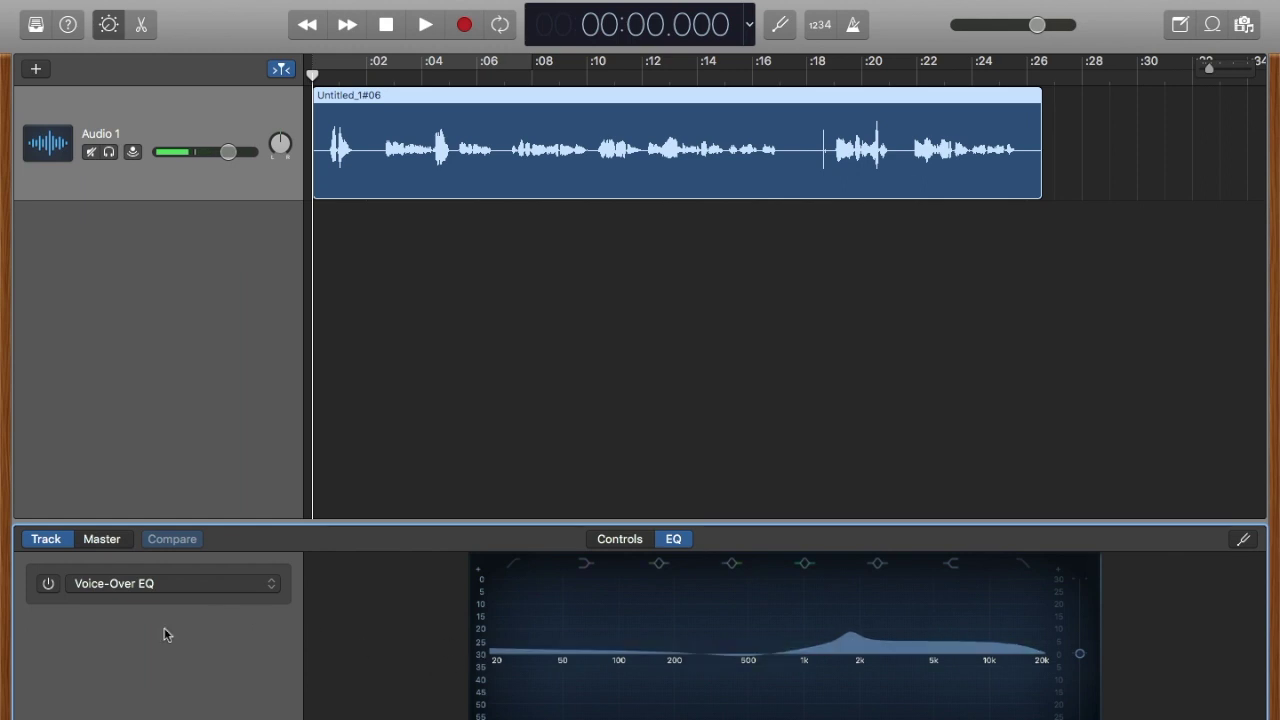
{"action": "left_click", "coordinate": [47, 587]}
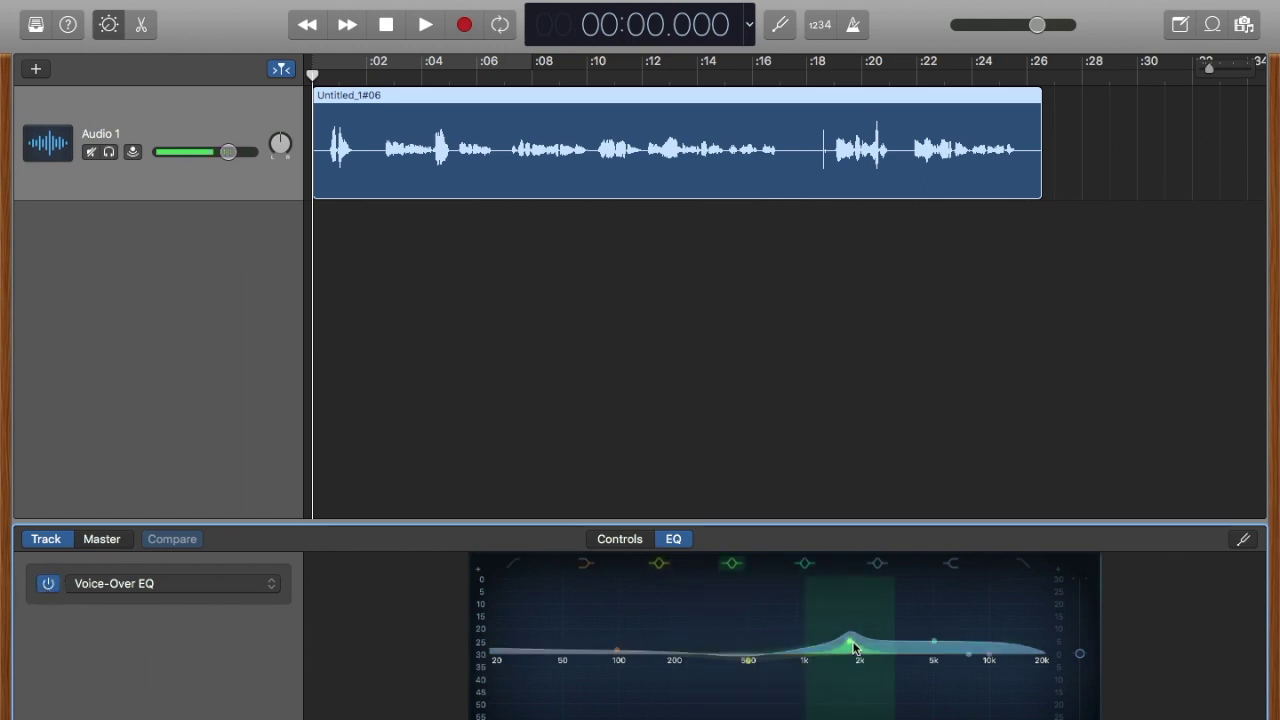
{"action": "left_click_drag", "start_coordinate": [853, 645], "coordinate": [855, 654]}
{"action": "left_click_drag", "start_coordinate": [935, 648], "coordinate": [935, 653]}
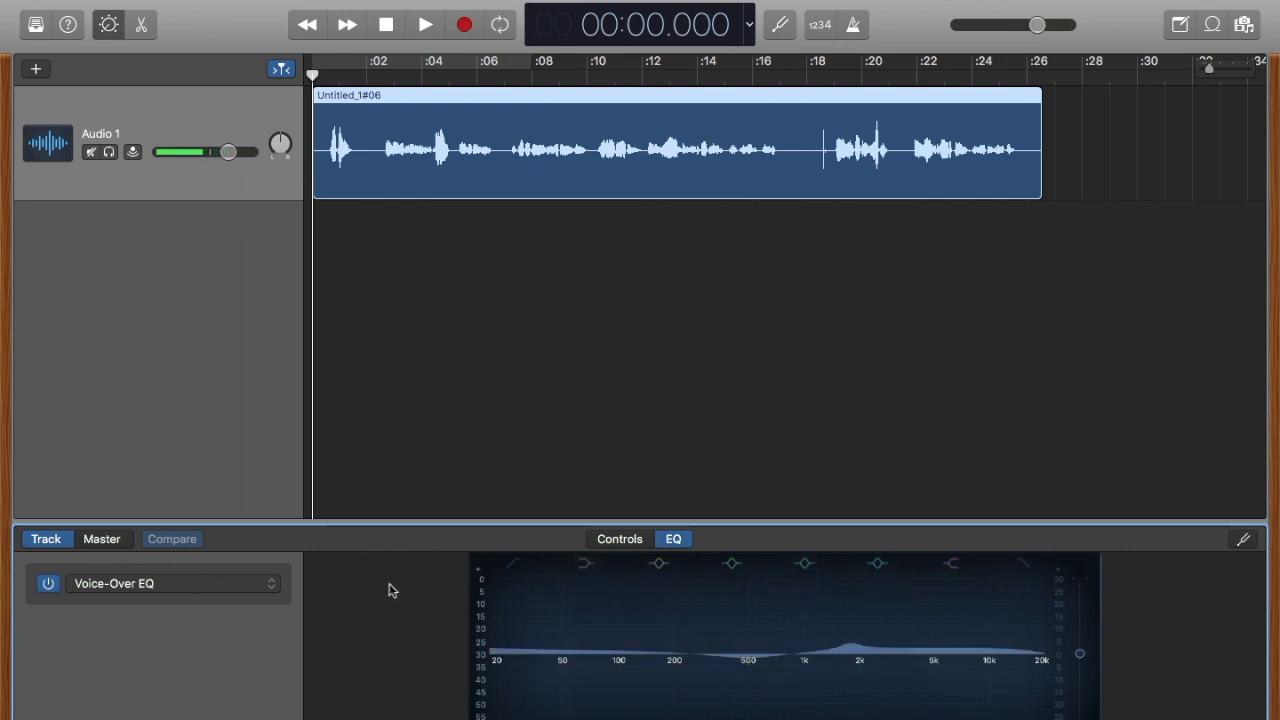
Back in the sound controls, compare the track with EQ and Compressor toggled off and on
{"action": "left_click", "coordinate": [629, 541]}
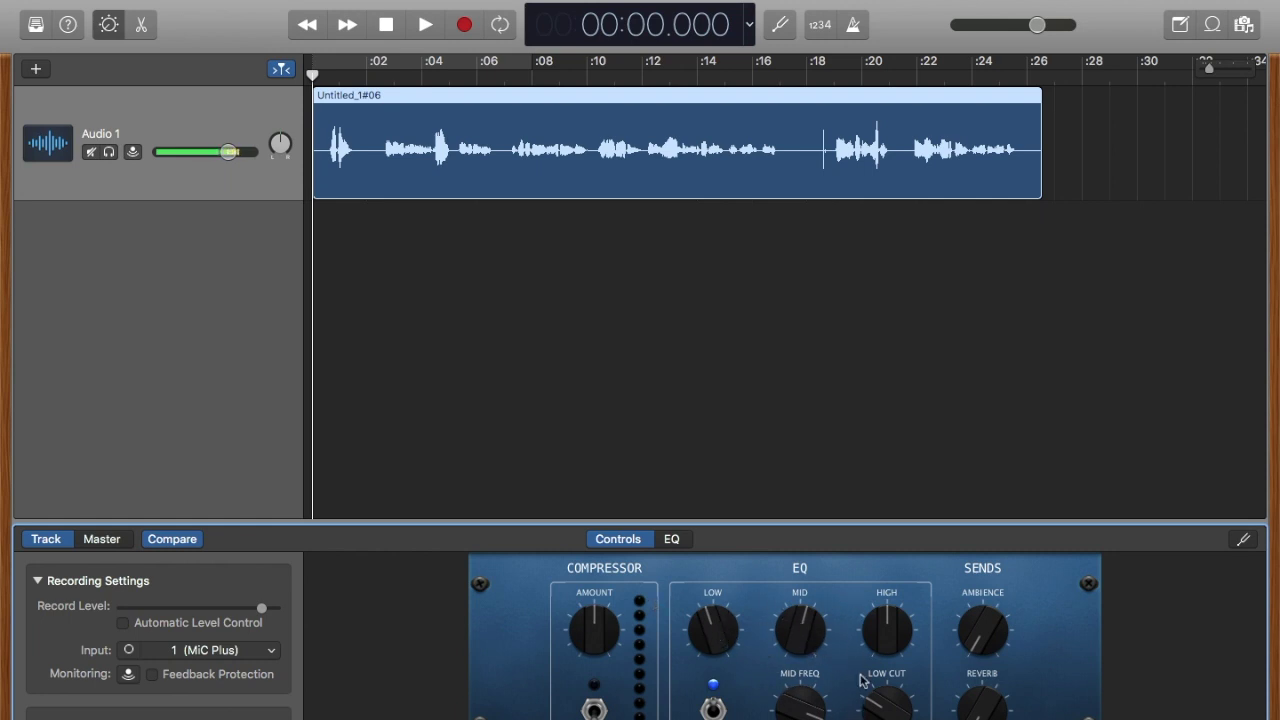
{"action": "left_click", "coordinate": [712, 710]}
{"action": "left_click", "coordinate": [712, 710]}
{"action": "scroll", "coordinate": [130, 675], "scroll_direction": "down", "scroll_amount": 1}
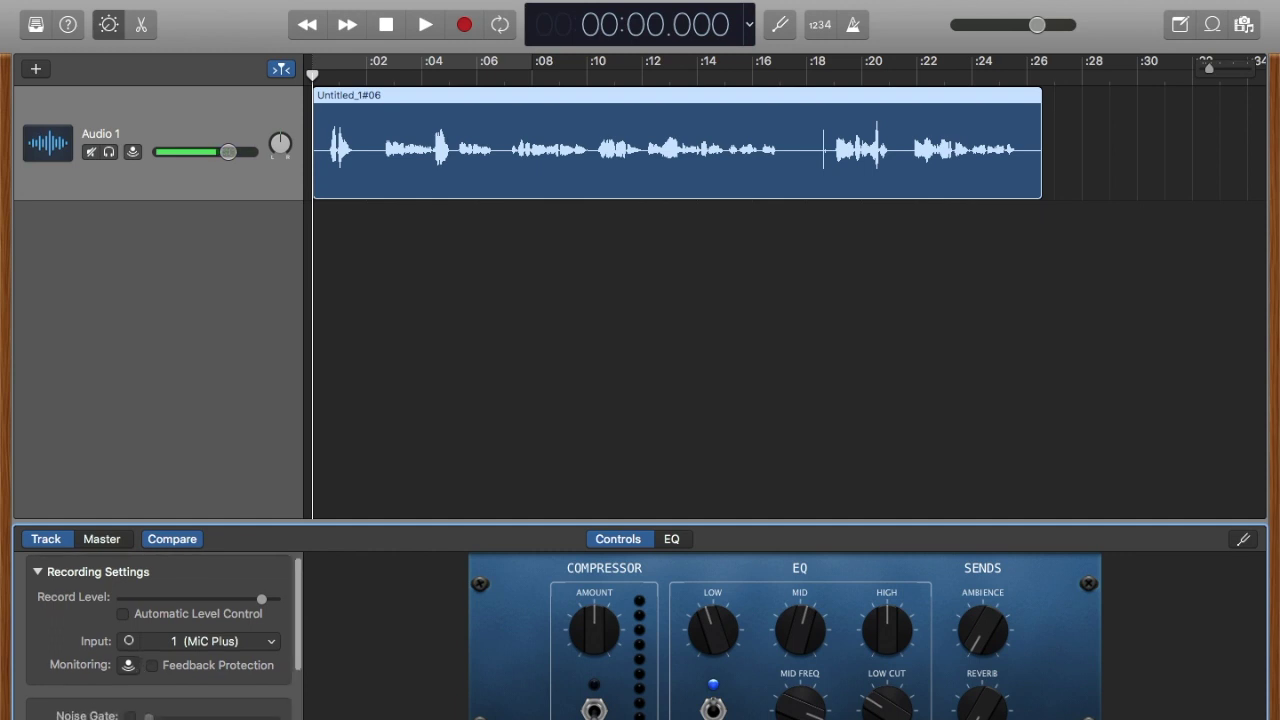
{"action": "scroll", "coordinate": [128, 690], "scroll_direction": "down", "scroll_amount": 5}
{"action": "mouse_move", "coordinate": [234, 607]}
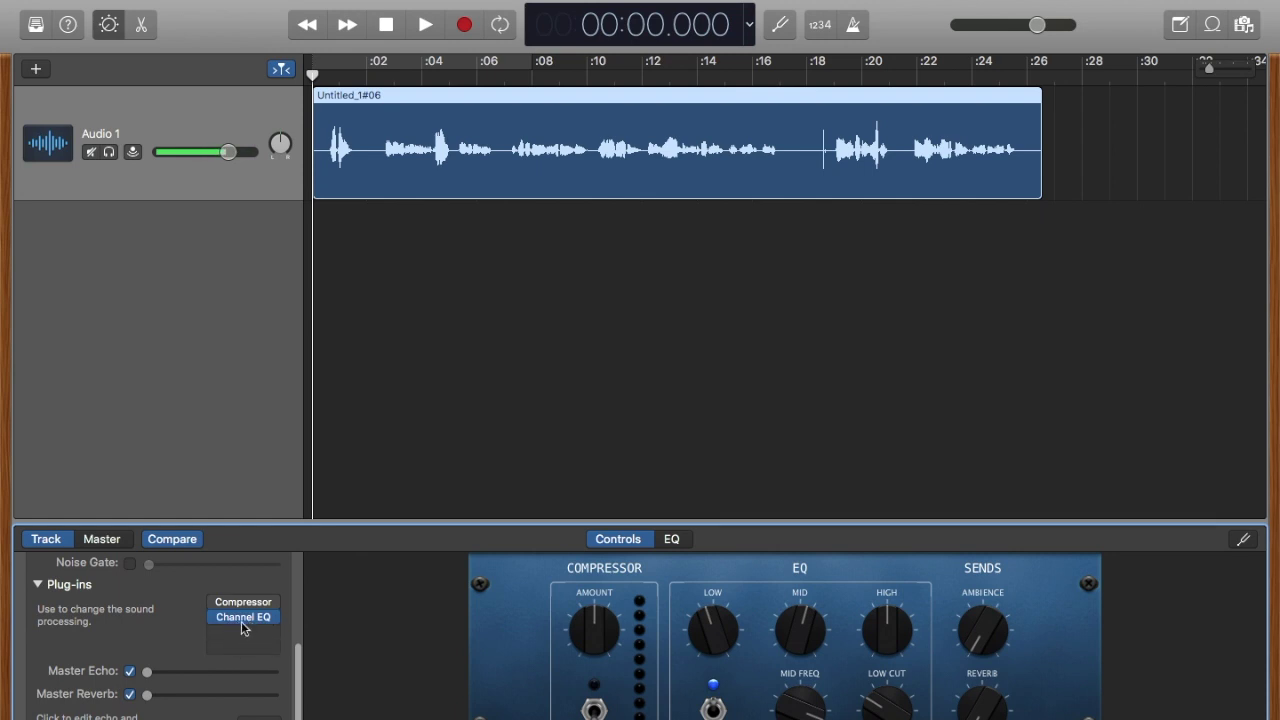
{"action": "left_click", "coordinate": [712, 709]}
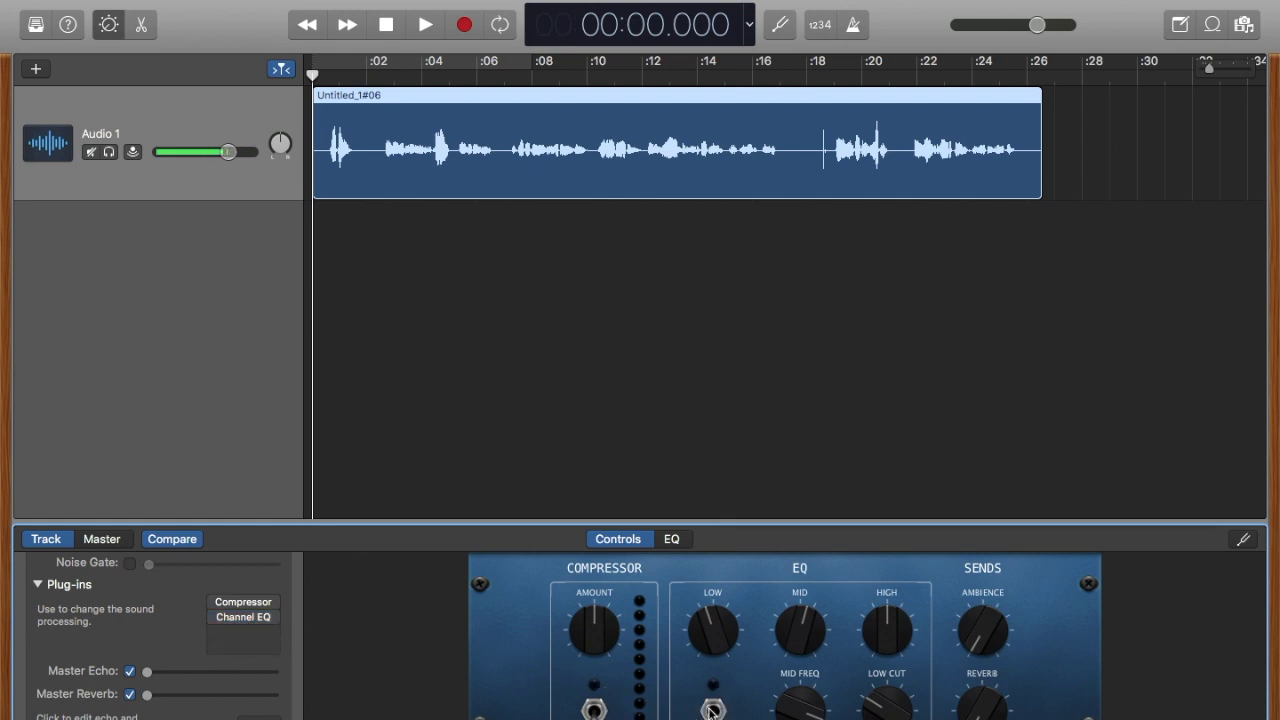
{"action": "left_click", "coordinate": [712, 709]}
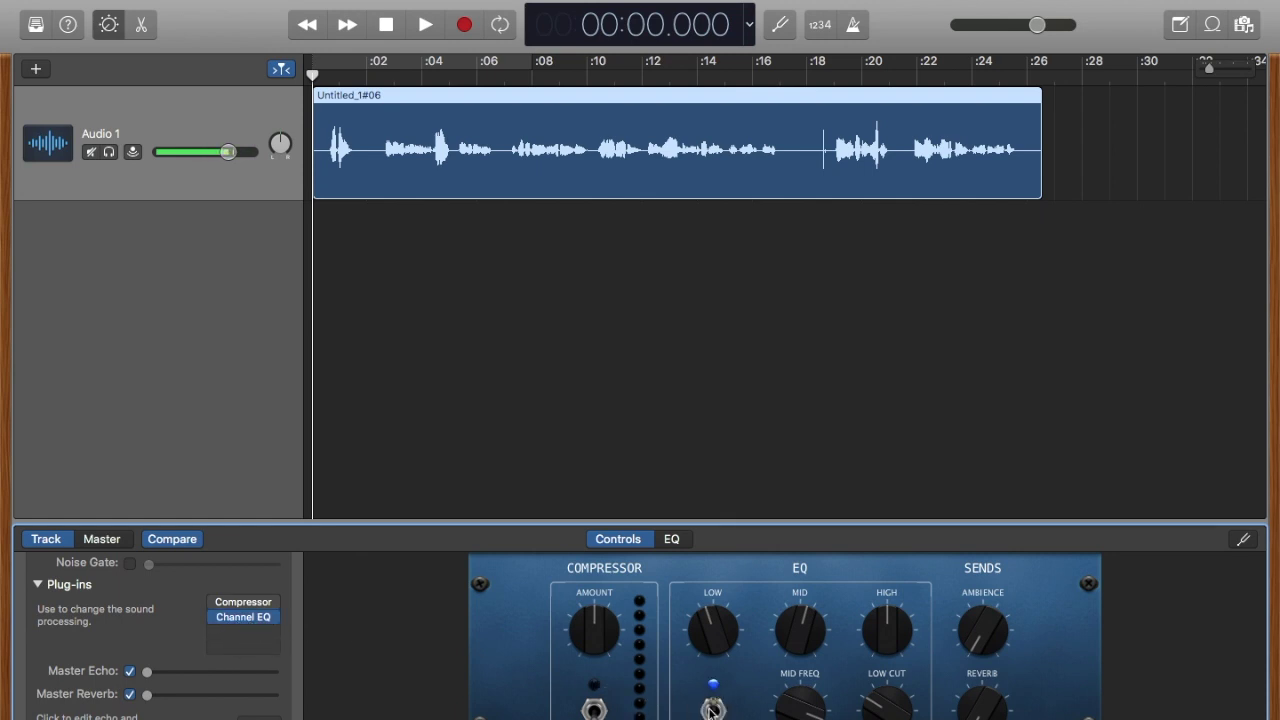
{"action": "left_click", "coordinate": [214, 619]}
{"action": "left_click", "coordinate": [214, 619]}
Load the Narration Vocal compressor preset (-14 dB, 4.1:1, 35 ms), enable it, and close the window
{"action": "left_click", "coordinate": [245, 602]}
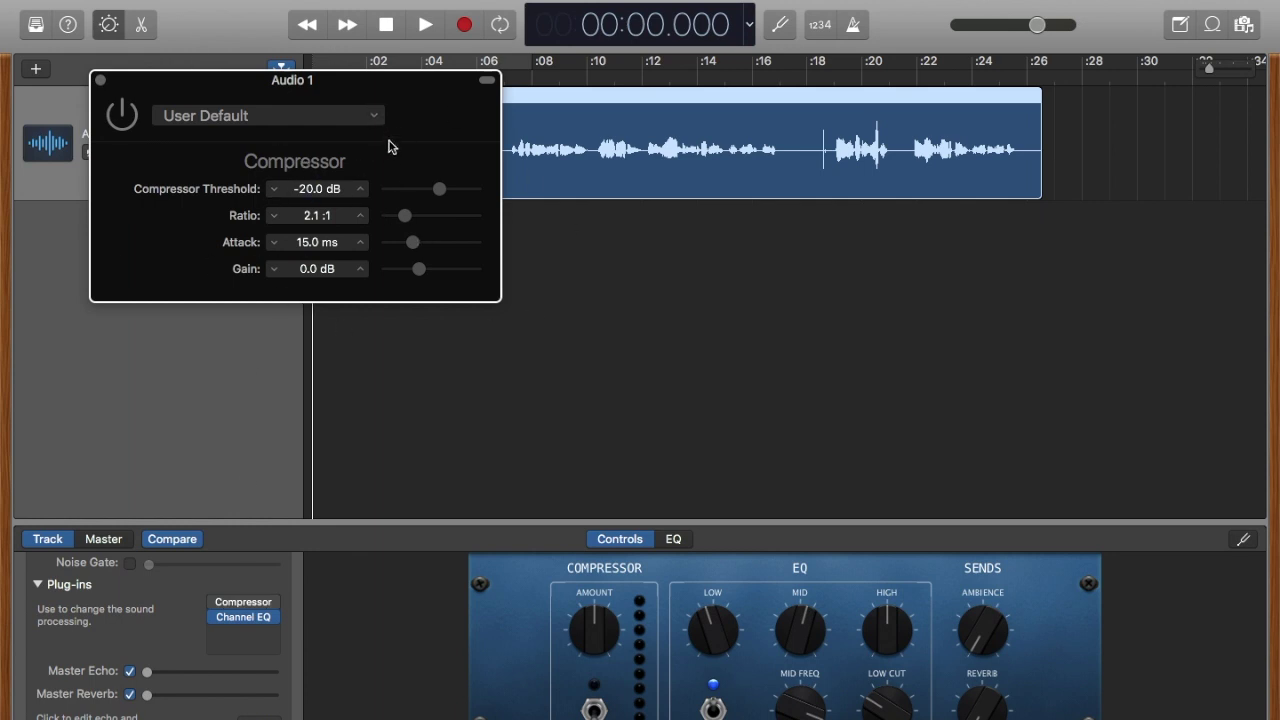
{"action": "left_click", "coordinate": [369, 118]}
{"action": "mouse_move", "coordinate": [348, 306]}
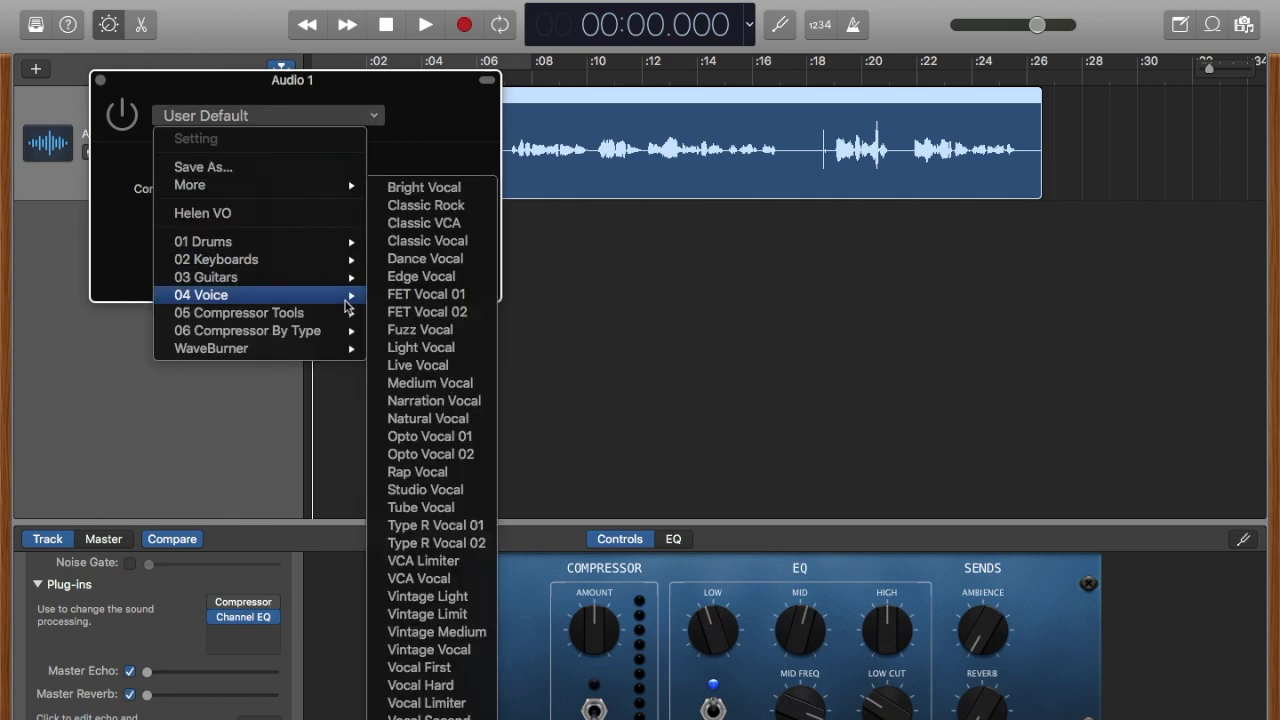
{"action": "left_click", "coordinate": [435, 405]}
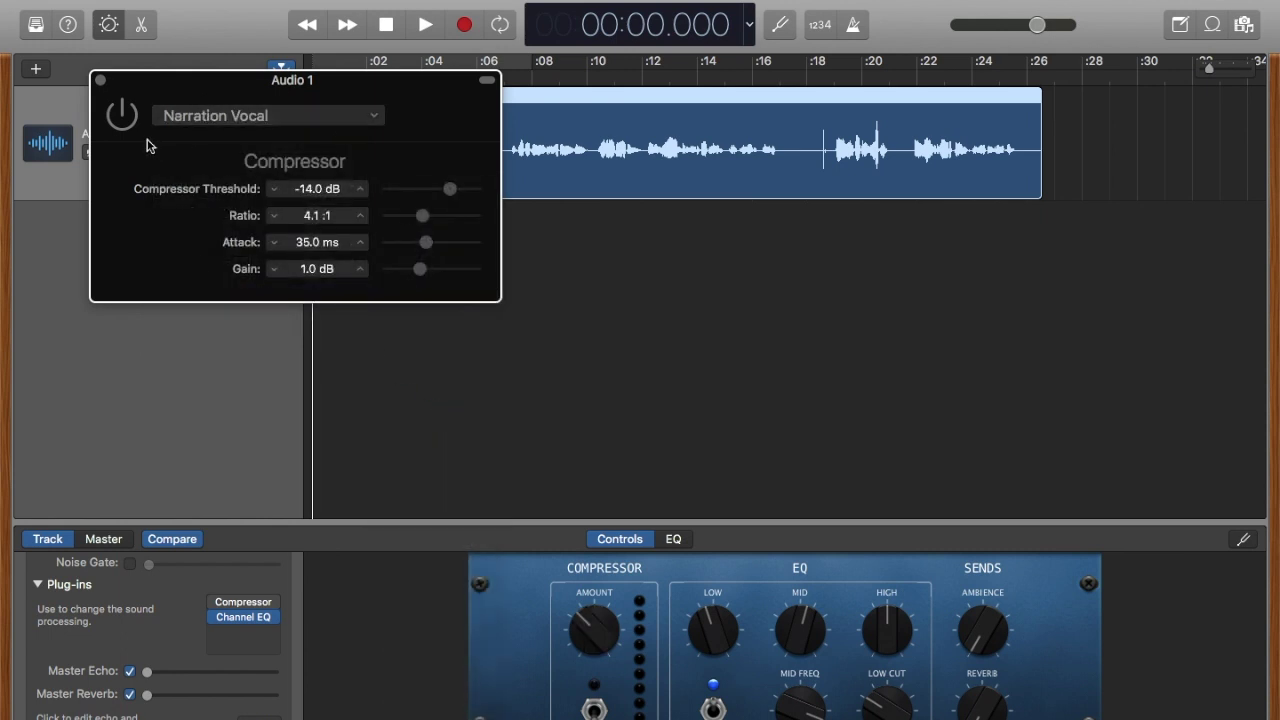
{"action": "left_click", "coordinate": [122, 116]}
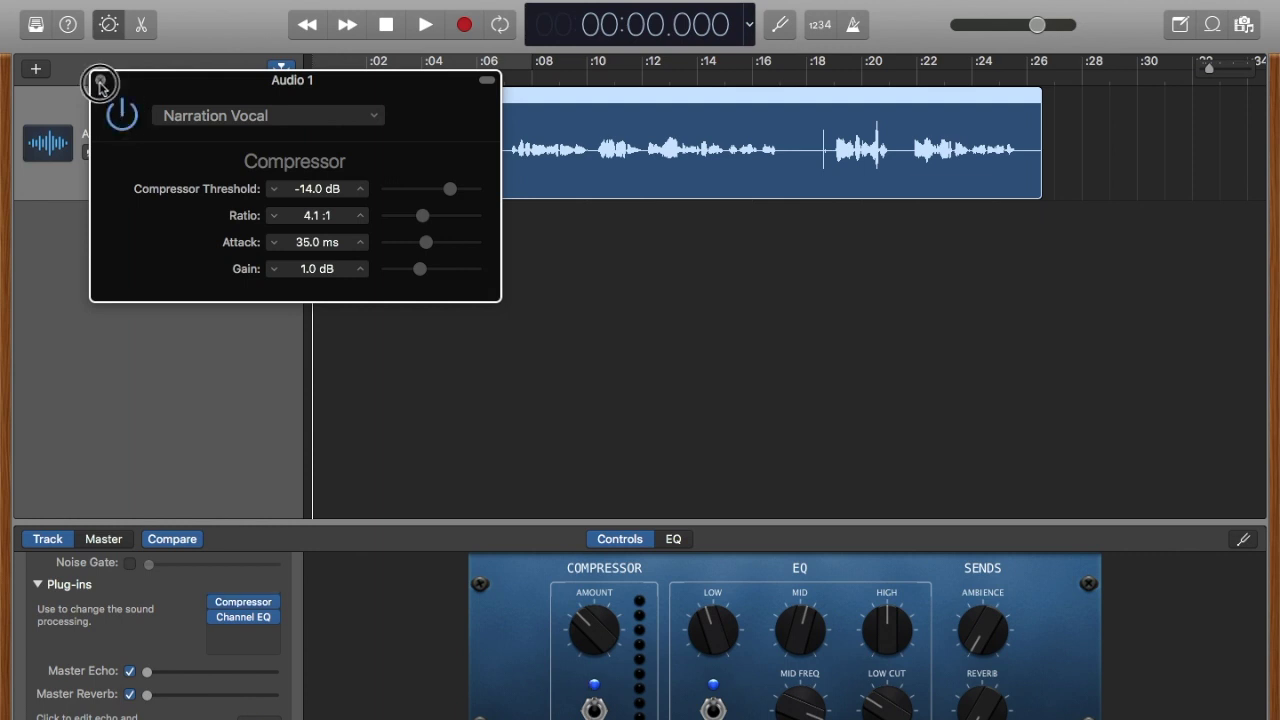
{"action": "left_click", "coordinate": [100, 80]}
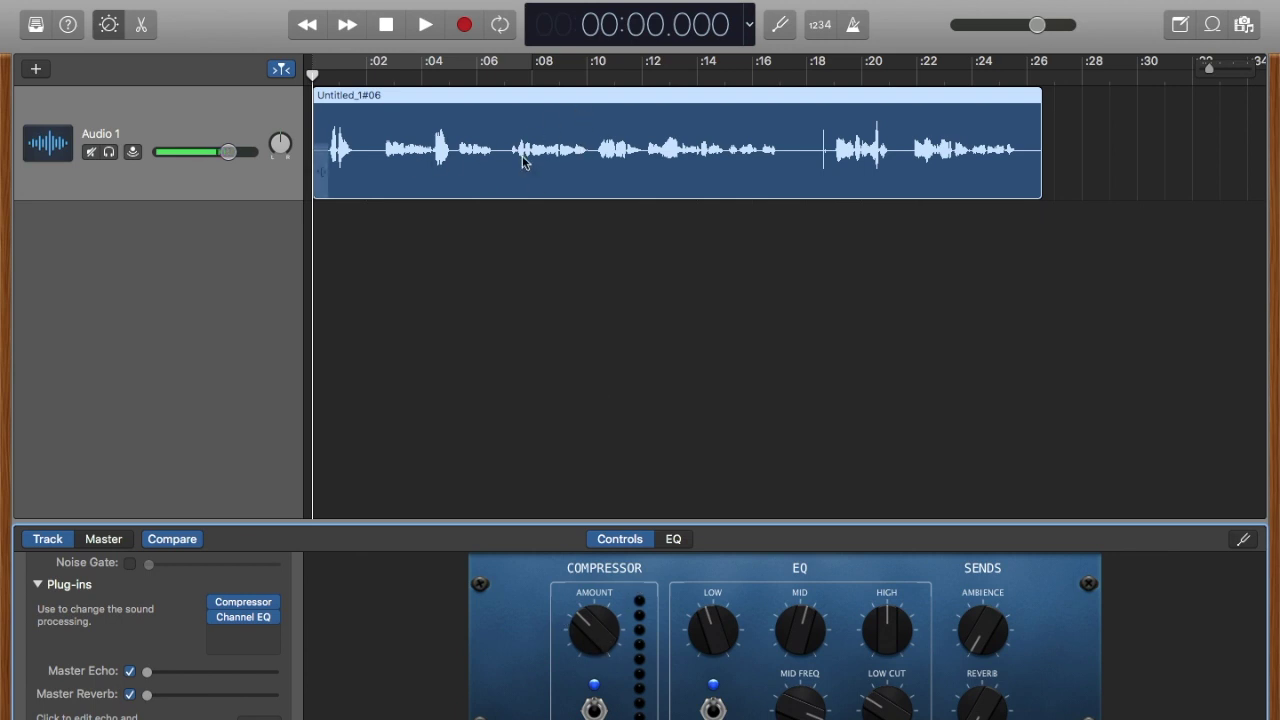
Compare the narration with compression and the Compressor plug-in switched off and back on
{"action": "left_click", "coordinate": [594, 708]}
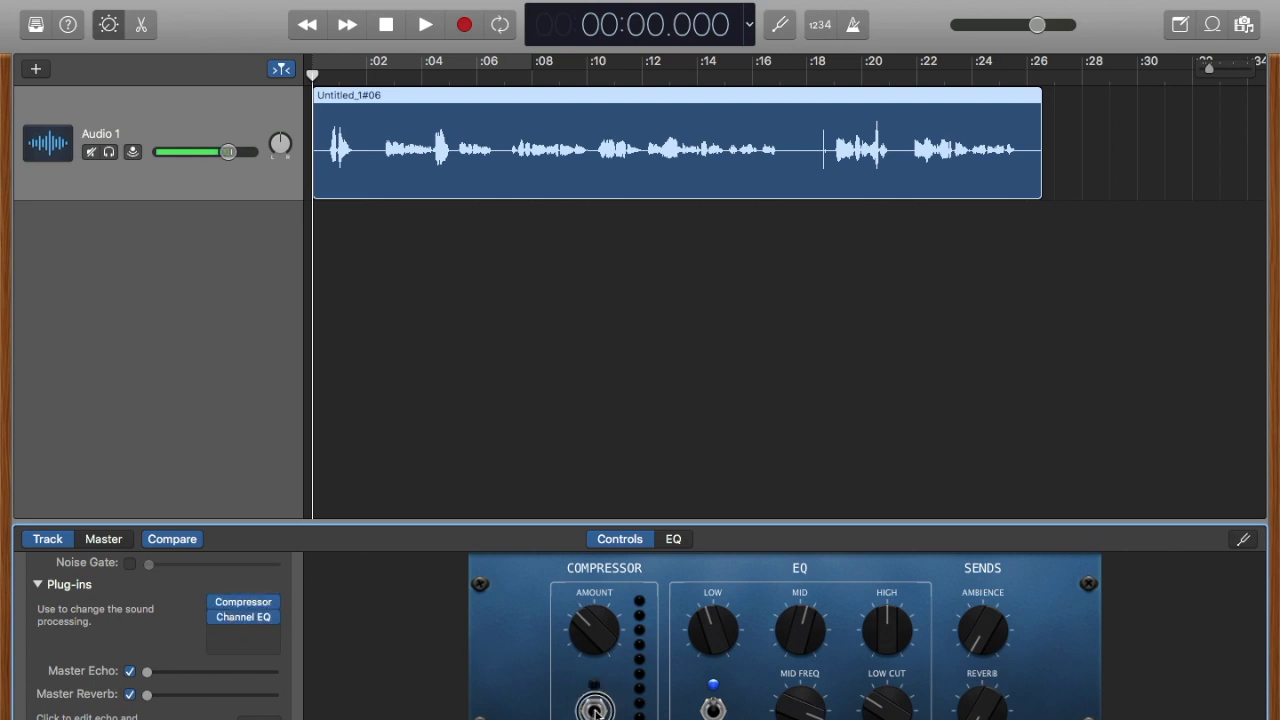
{"action": "left_click", "coordinate": [594, 708]}
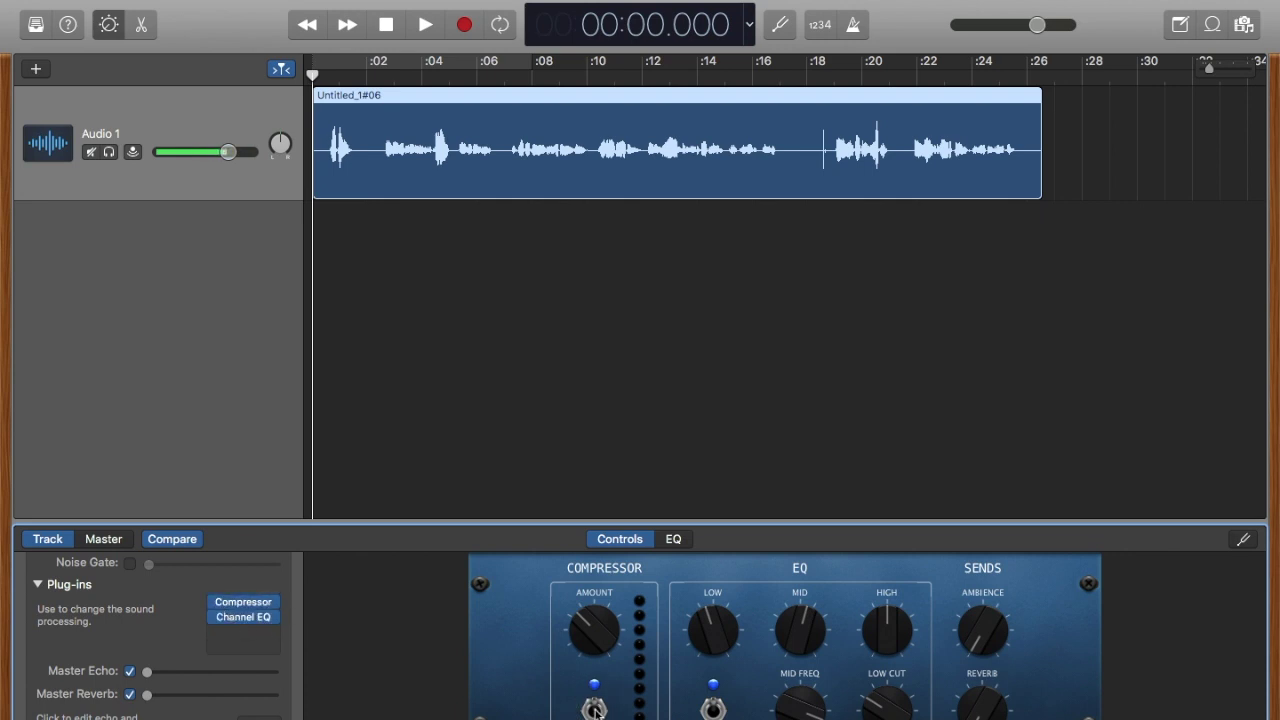
{"action": "left_click", "coordinate": [218, 603]}
{"action": "left_click", "coordinate": [218, 603]}
Turn off Master Echo and Master Reverb, then play the narration from the start
{"action": "left_click", "coordinate": [130, 672]}
{"action": "left_click", "coordinate": [130, 695]}
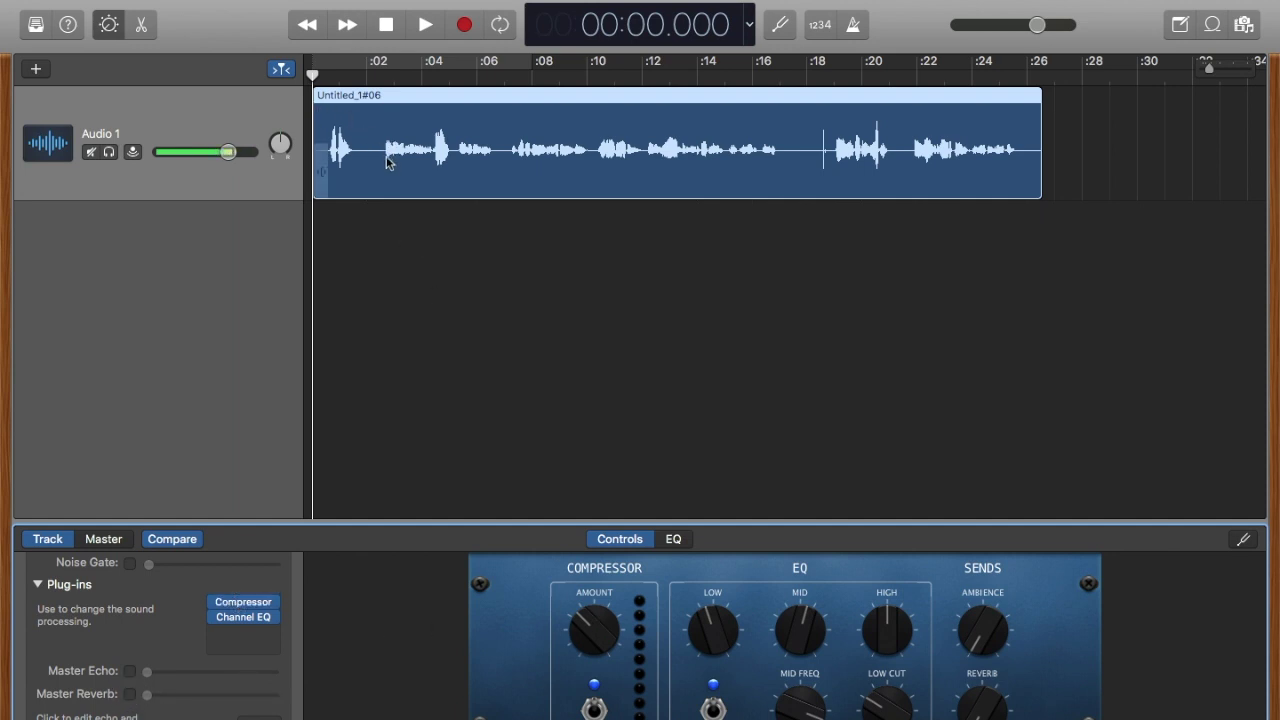
{"action": "key", "text": "space"}
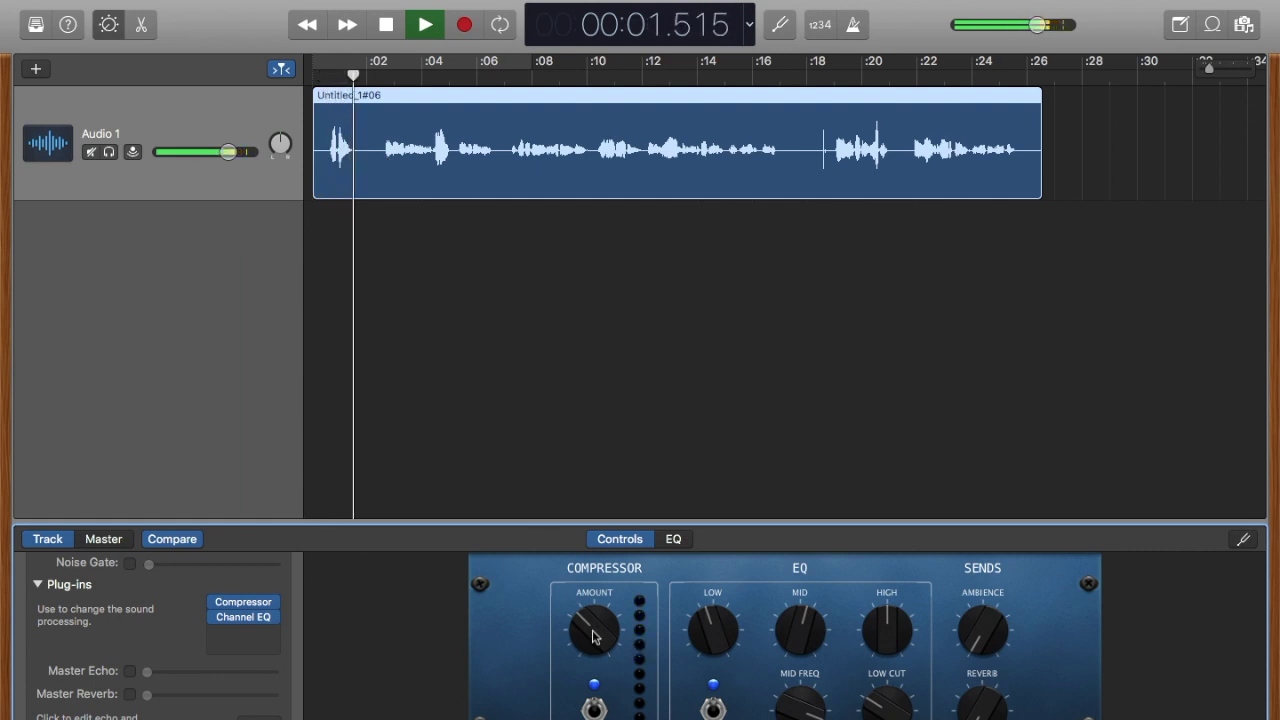
{"action": "left_click_drag", "start_coordinate": [595, 632], "coordinate": [640, 470]}
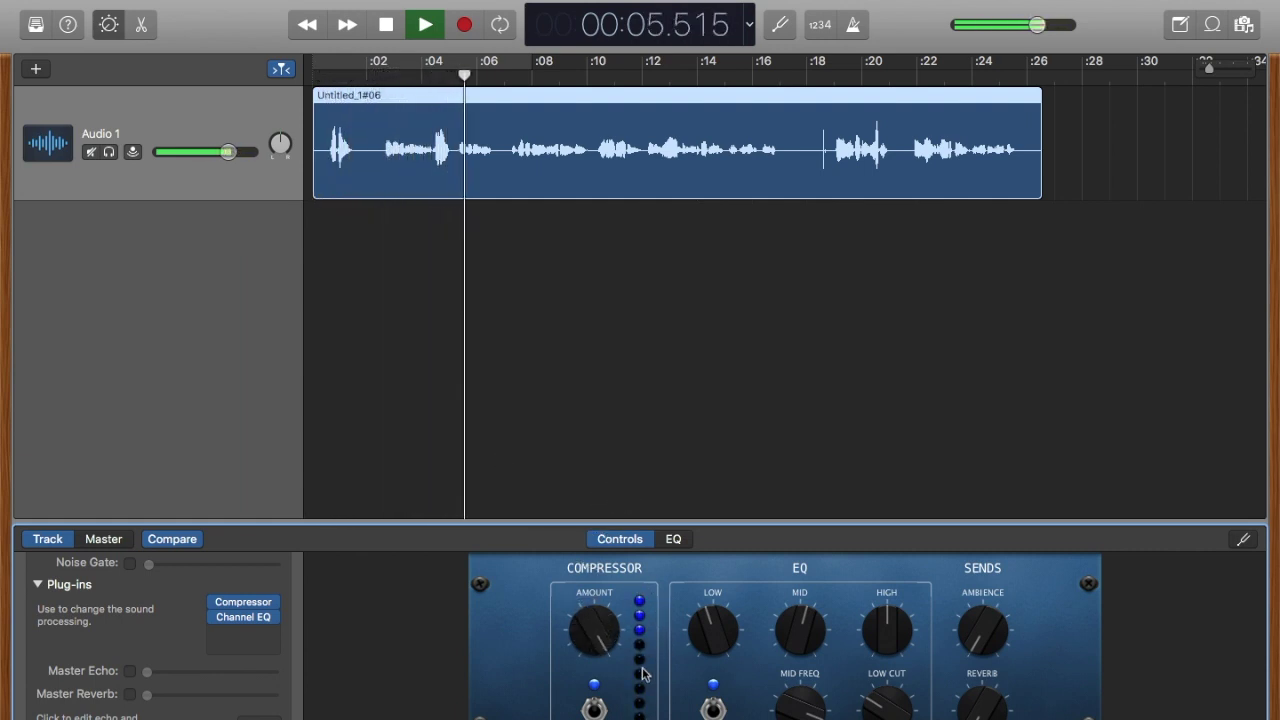
{"action": "left_click", "coordinate": [588, 668]}
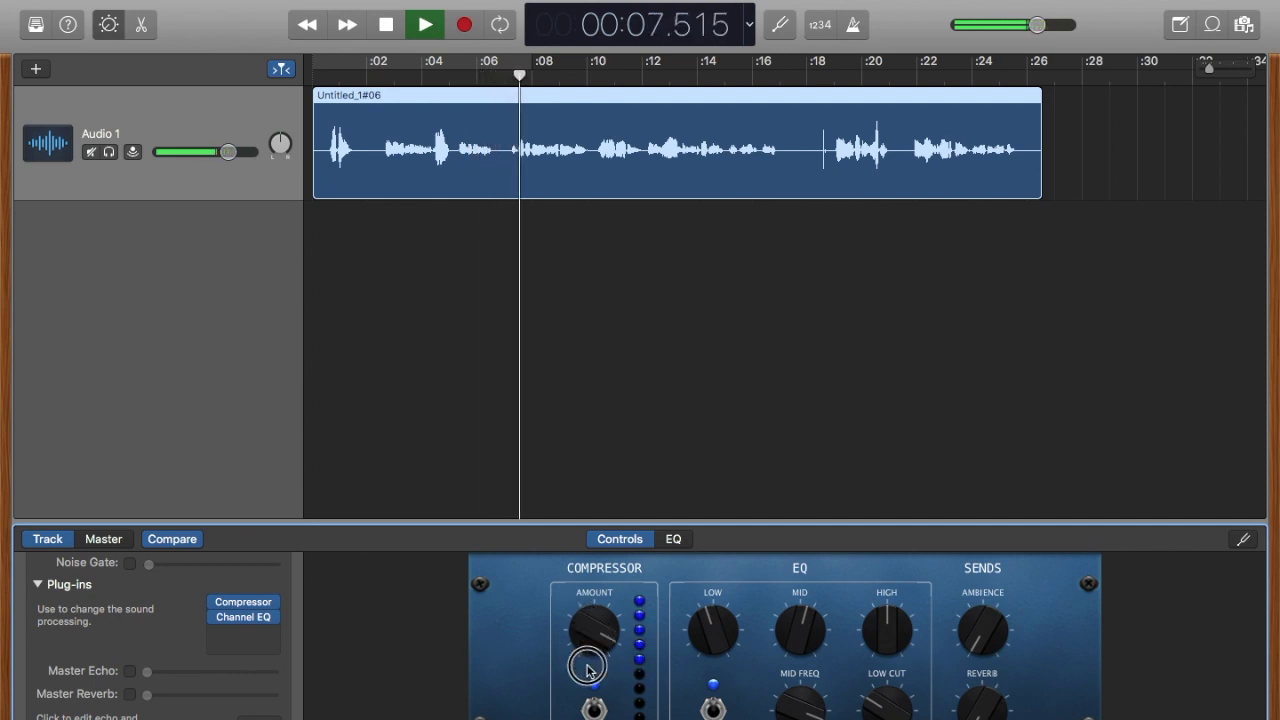
{"action": "left_click_drag", "start_coordinate": [588, 668], "coordinate": [590, 719]}
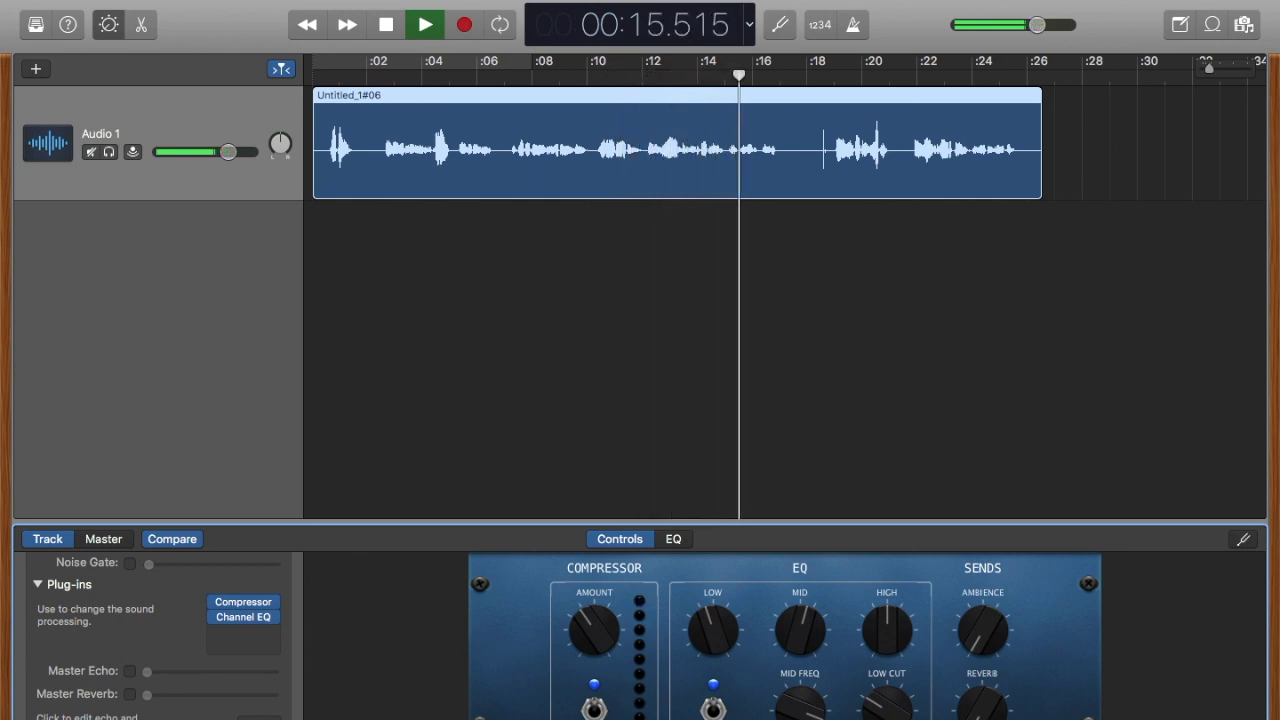
{"action": "key", "text": "space"}
{"action": "key", "text": "Return"}
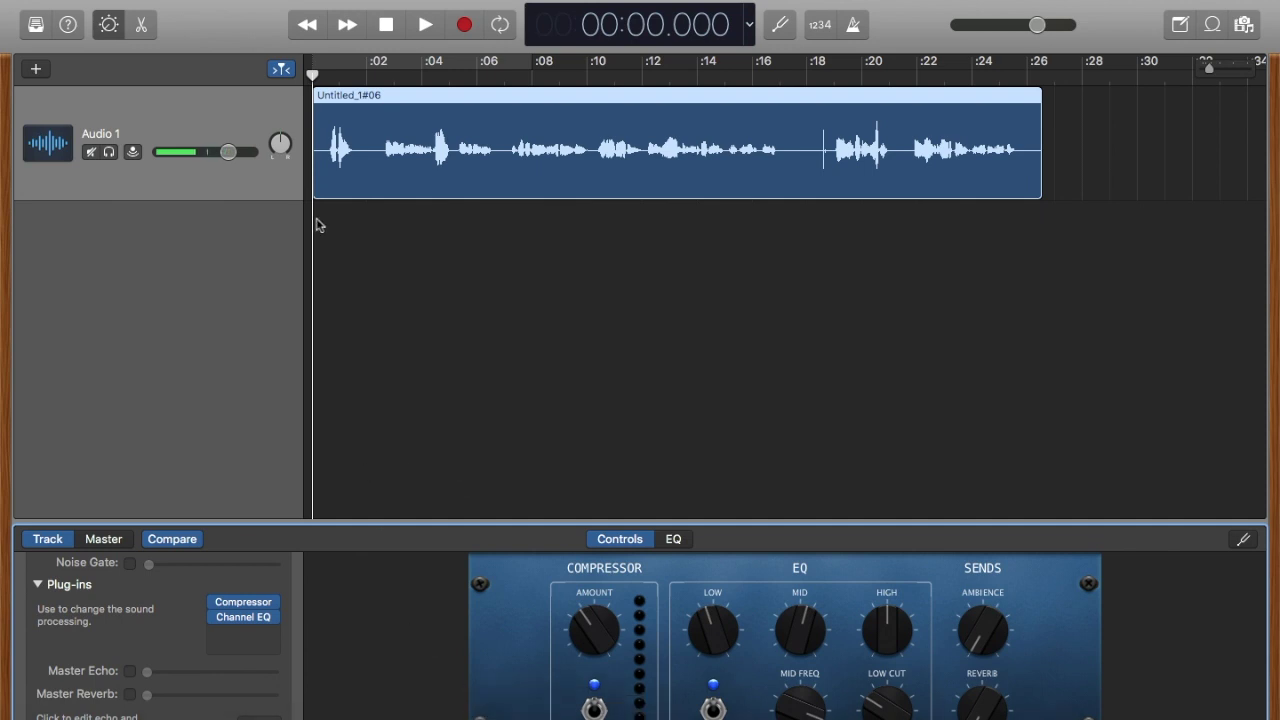
{"action": "key", "text": "b"}
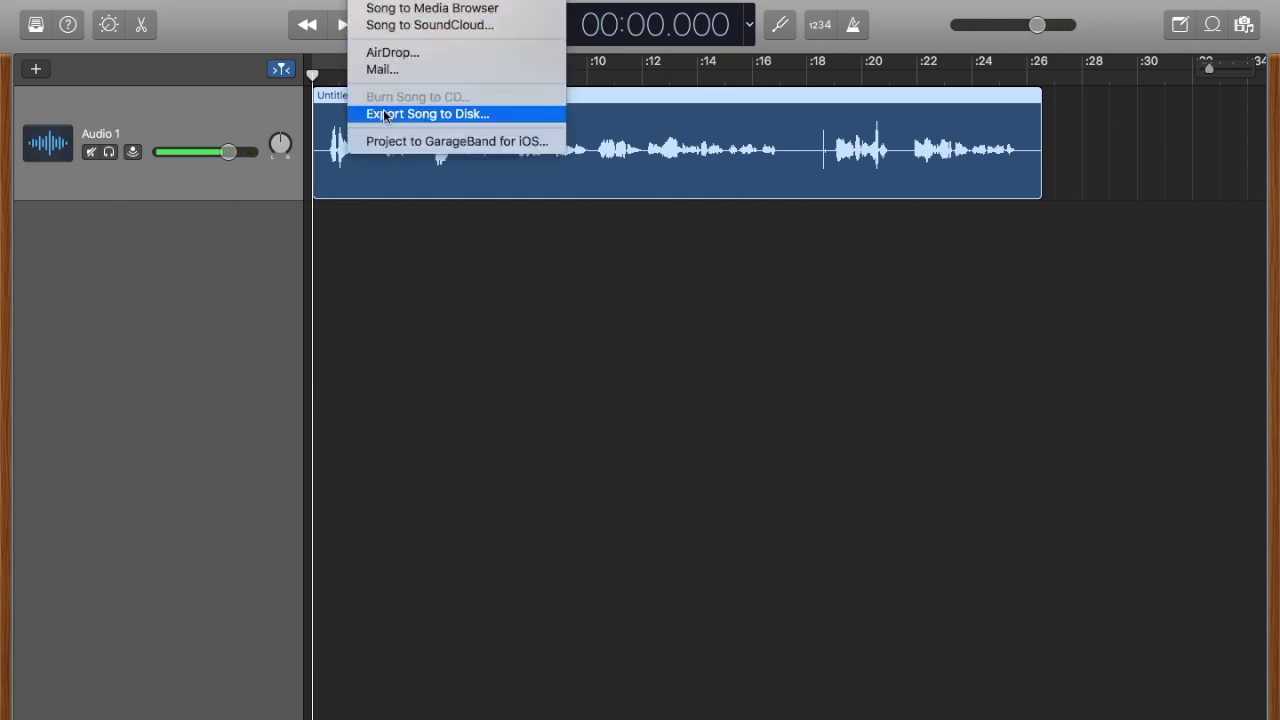
Start Export Song to Disk and set the destination to the ACX folder on the Desktop
{"action": "left_click", "coordinate": [384, 115]}
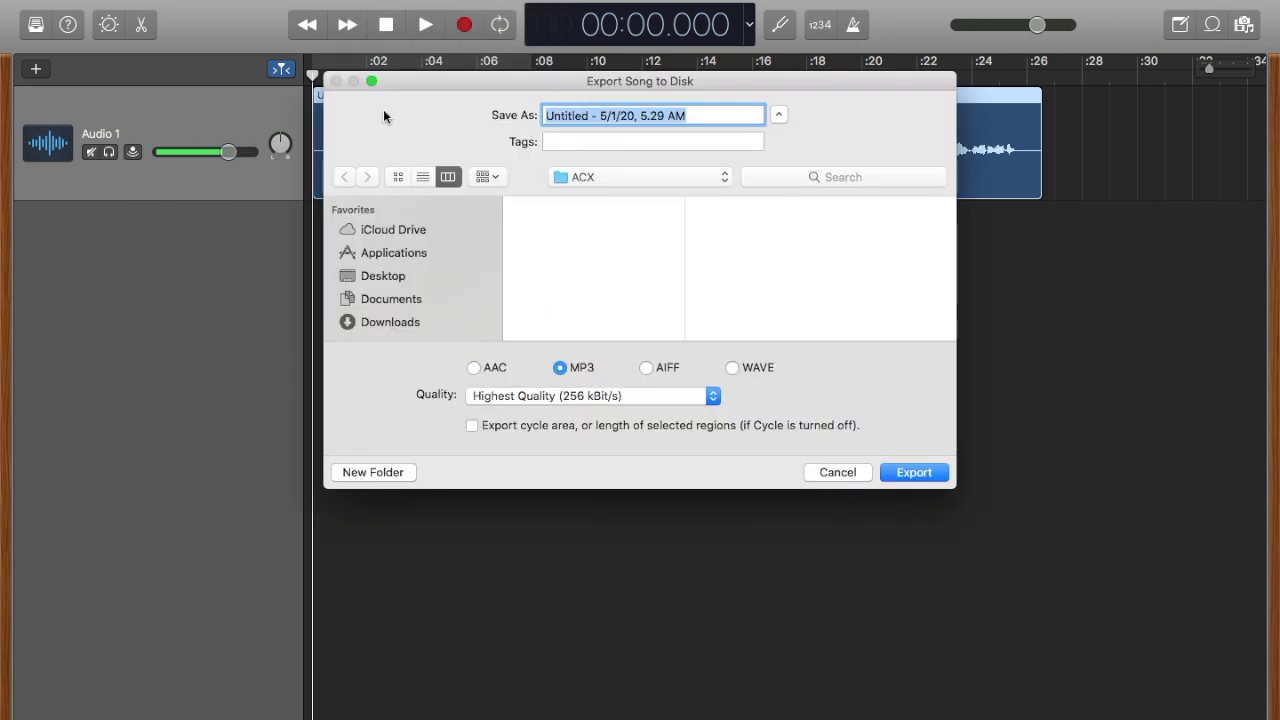
{"action": "left_click", "coordinate": [617, 185]}
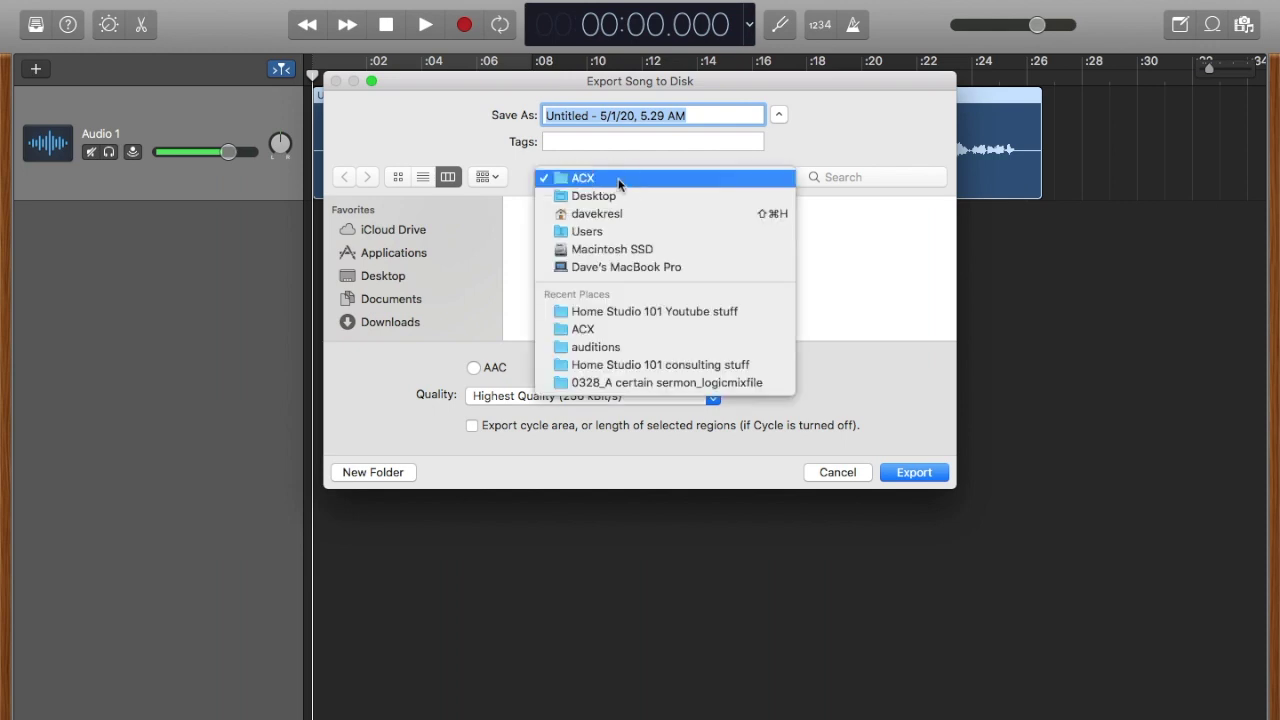
{"action": "left_click", "coordinate": [617, 194]}
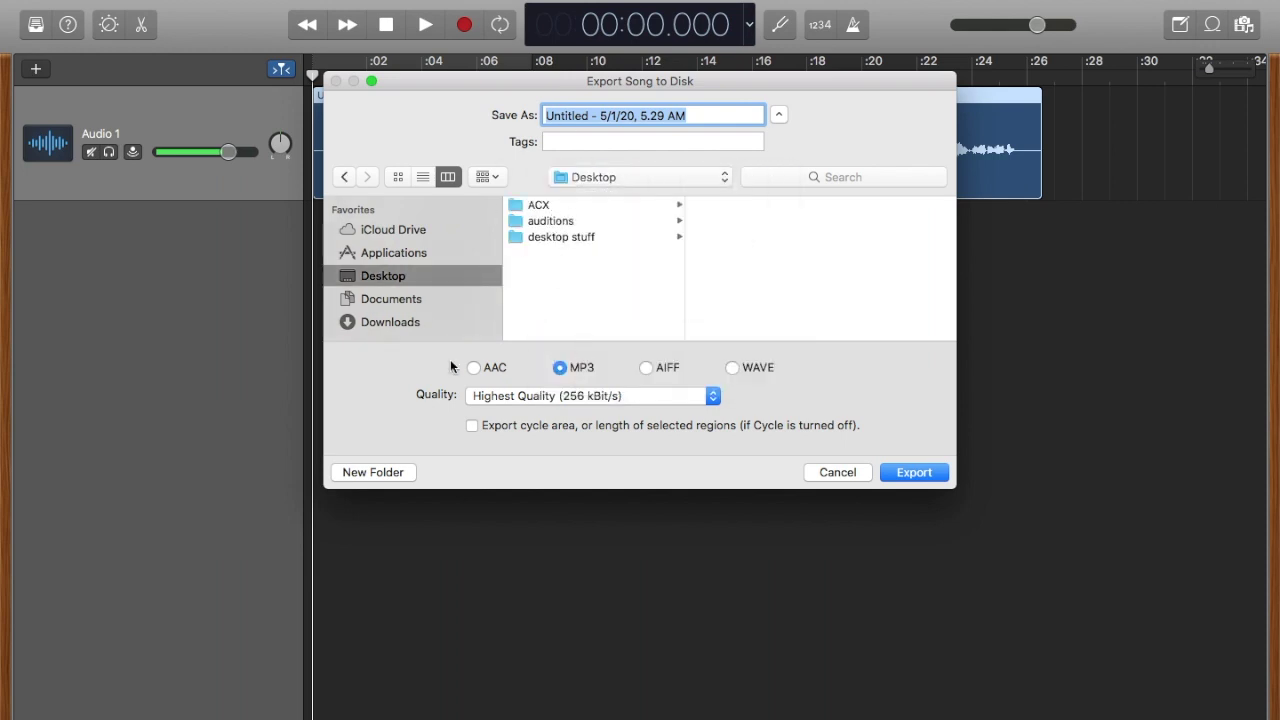
{"action": "left_click", "coordinate": [386, 298]}
{"action": "left_click", "coordinate": [383, 280]}
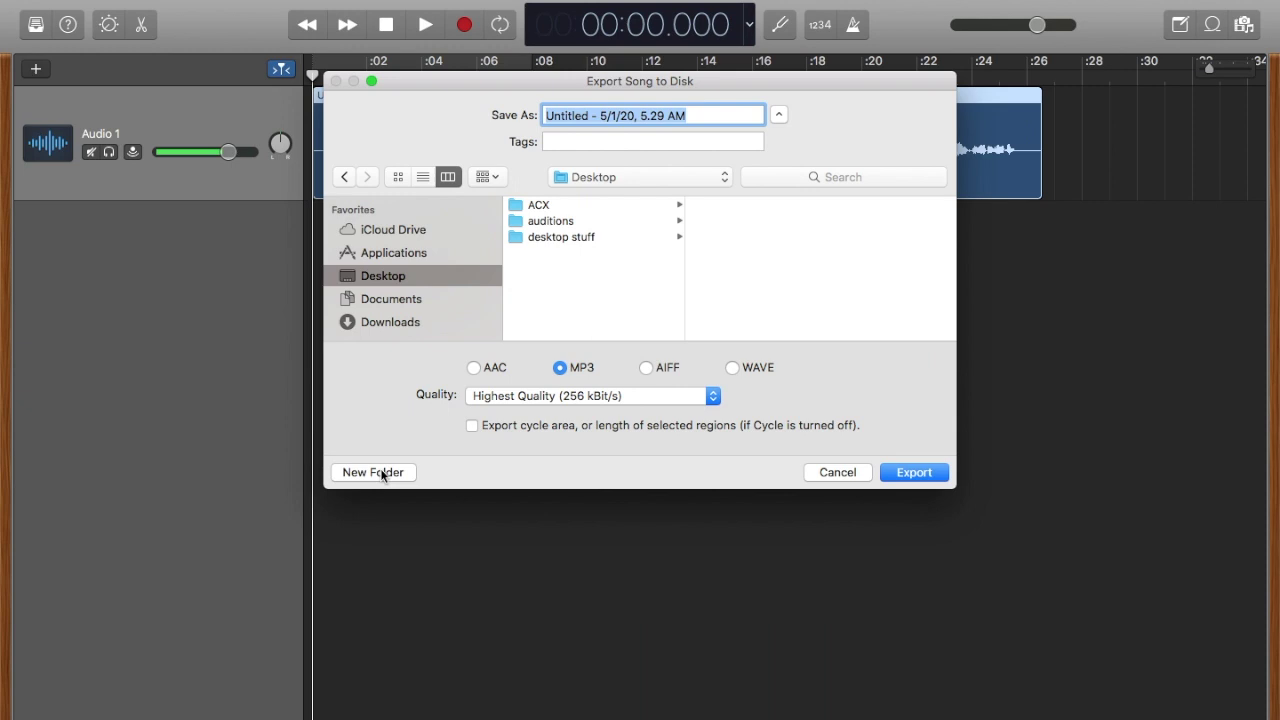
{"action": "left_click", "coordinate": [555, 206]}
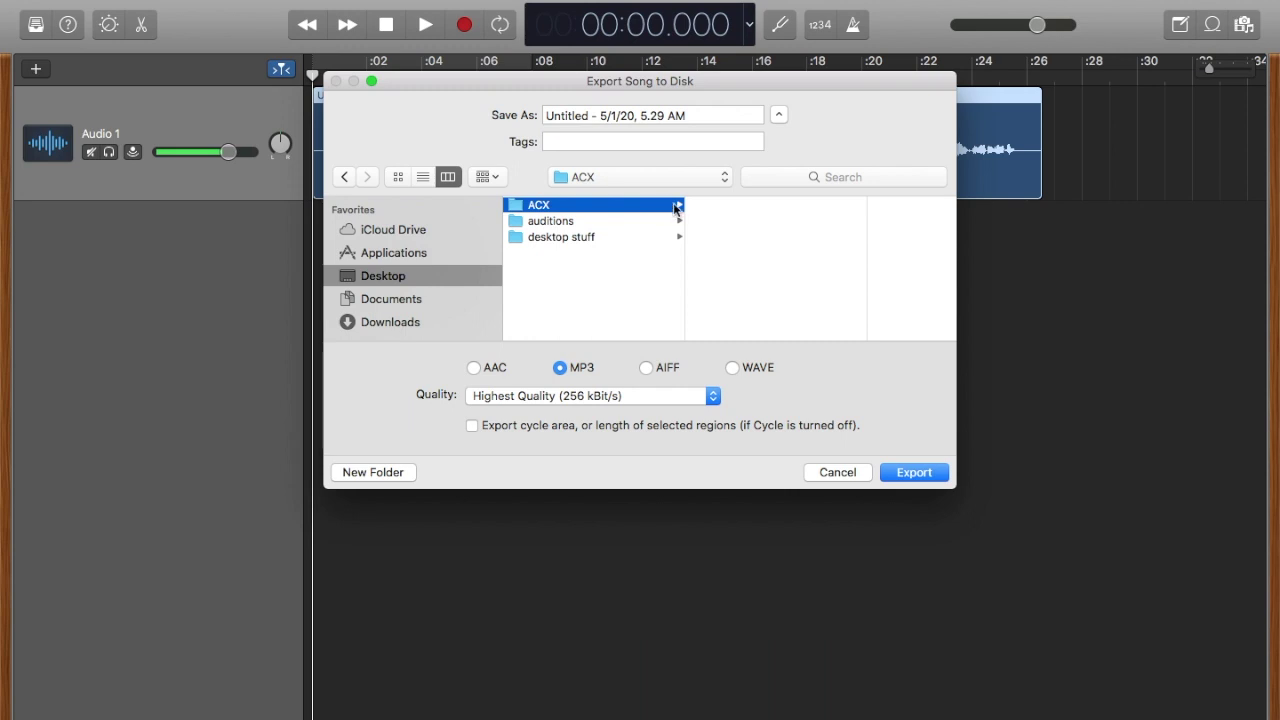
Name the export file acxtest050120 and confirm the ACX folder as the save location
{"action": "key", "text": "Tab"}
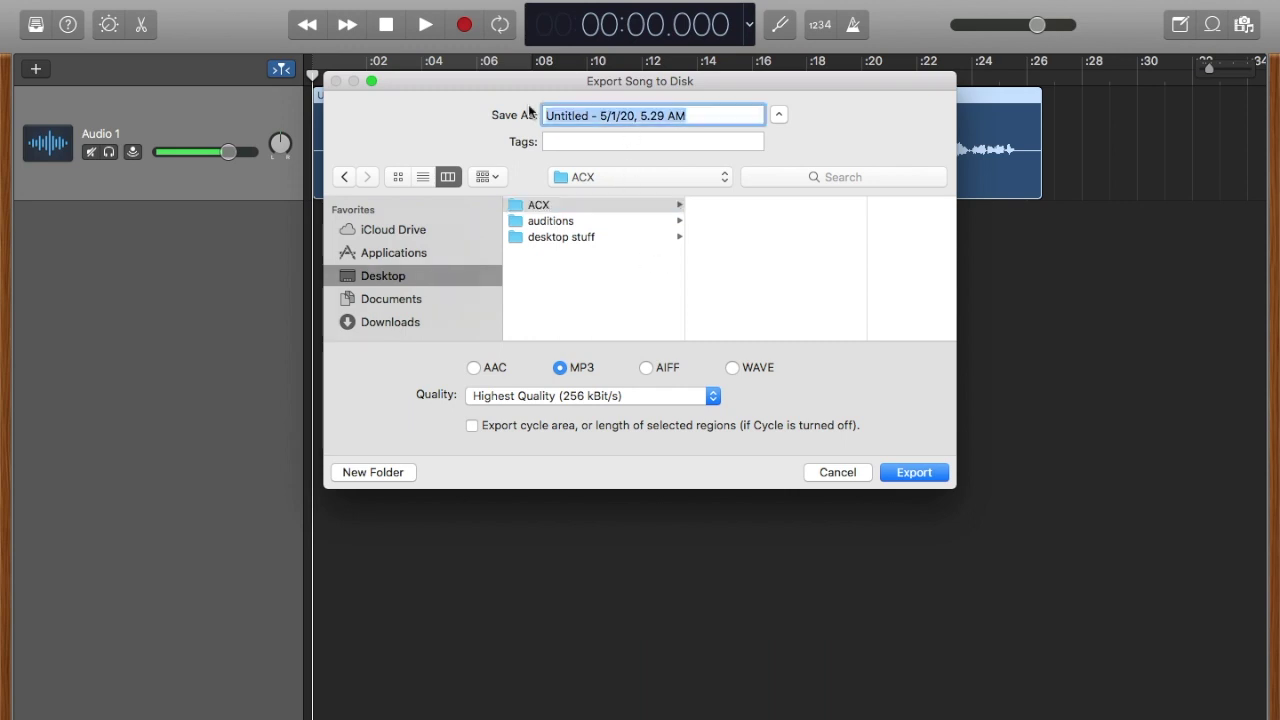
{"action": "type", "text": "acxtest050120"}
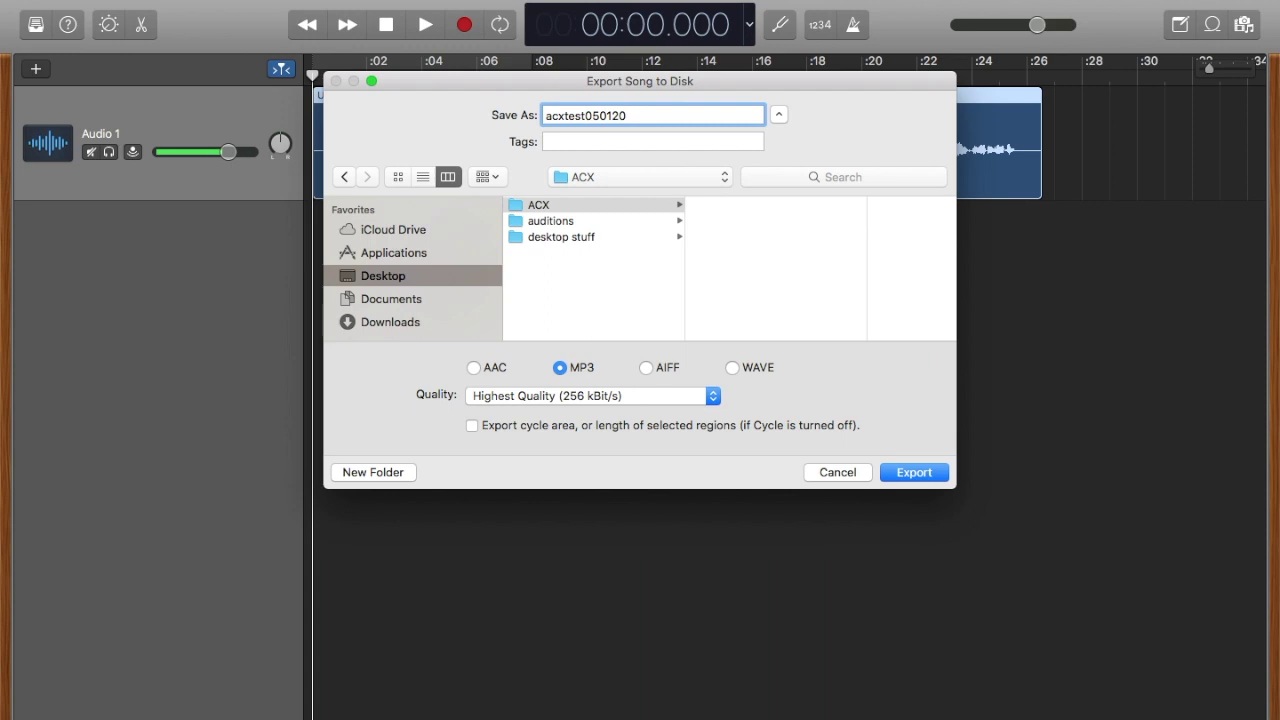
{"action": "left_click", "coordinate": [779, 116]}
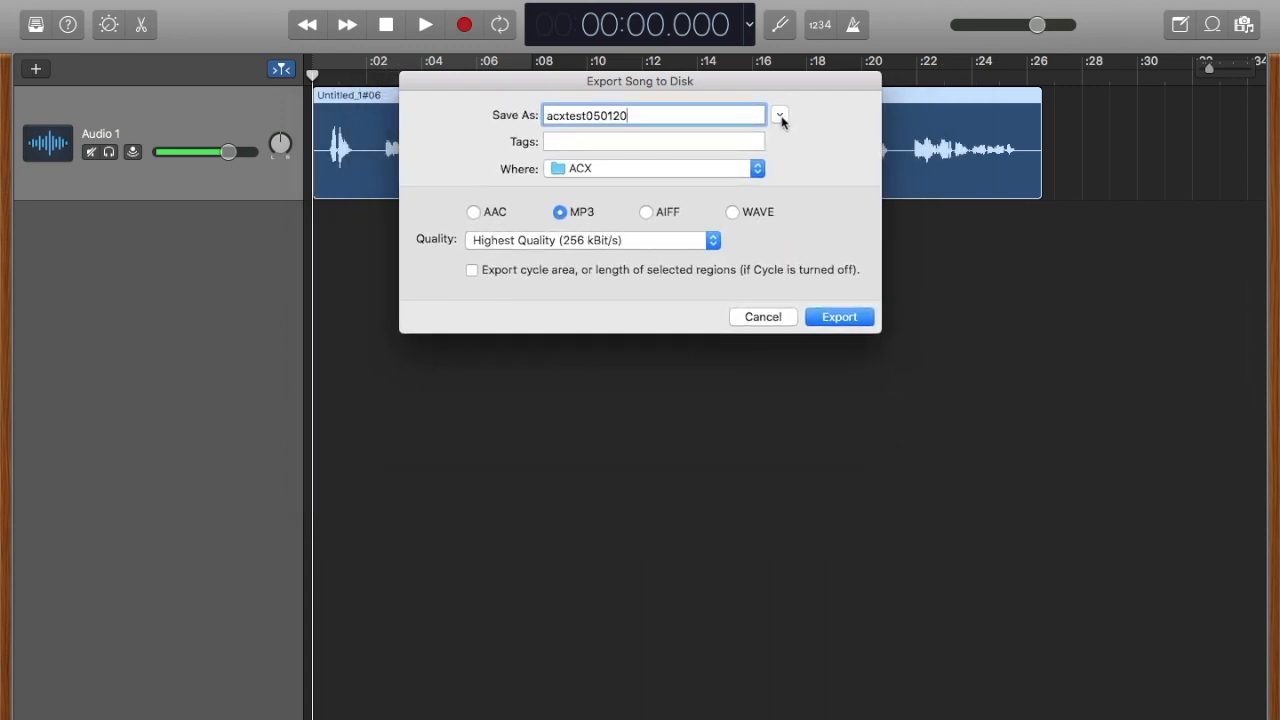
{"action": "left_click", "coordinate": [779, 116]}
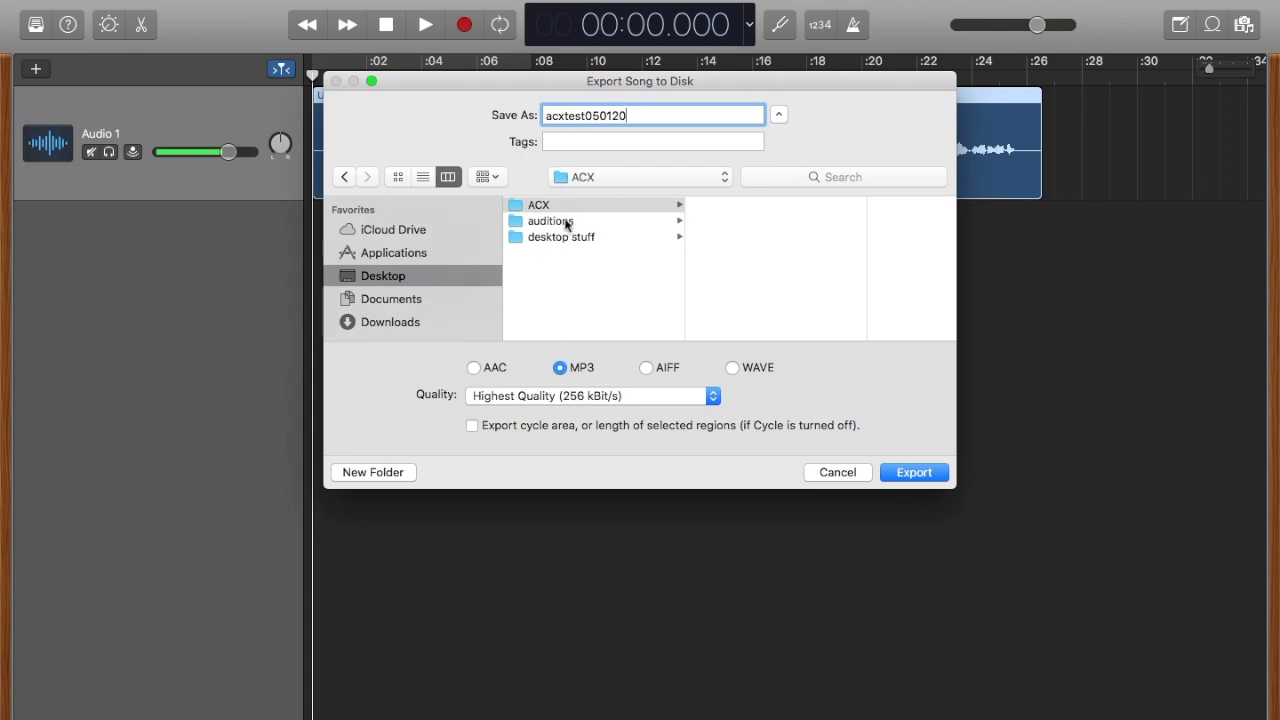
Keep MP3 at Highest Quality (256 kBit/s) and export the song
{"action": "left_click", "coordinate": [571, 398]}
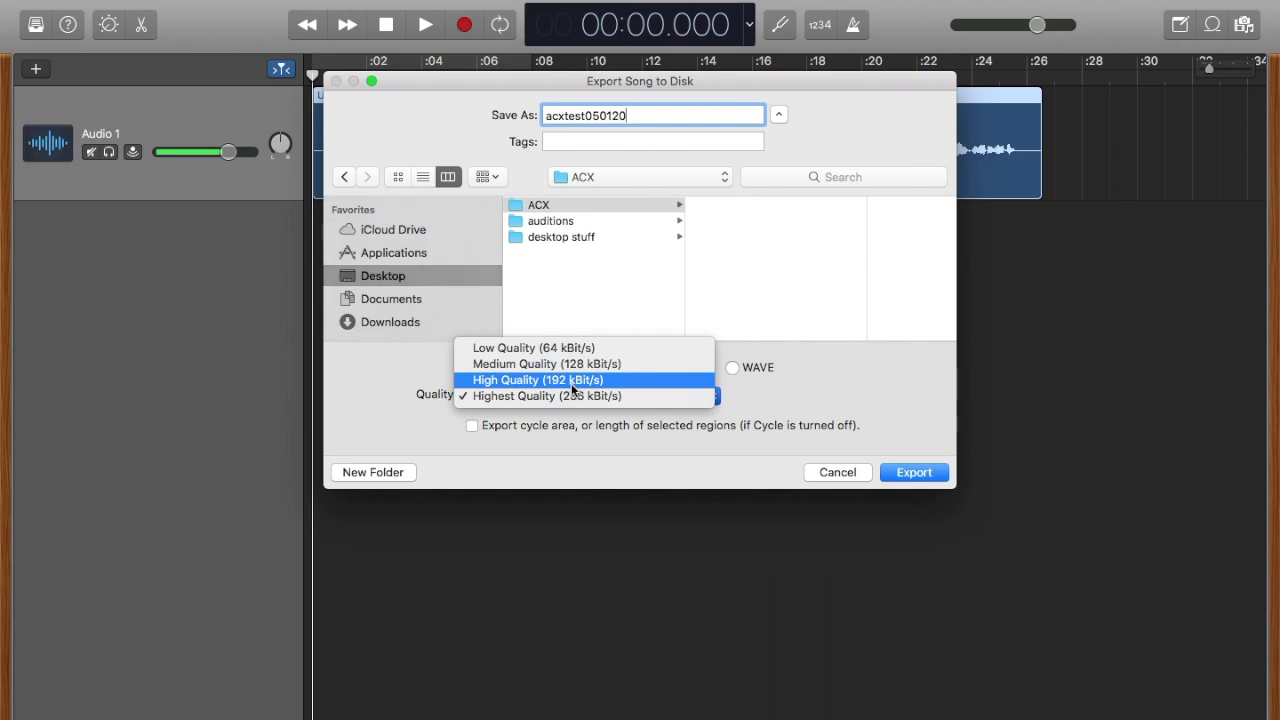
{"action": "left_click", "coordinate": [568, 398]}
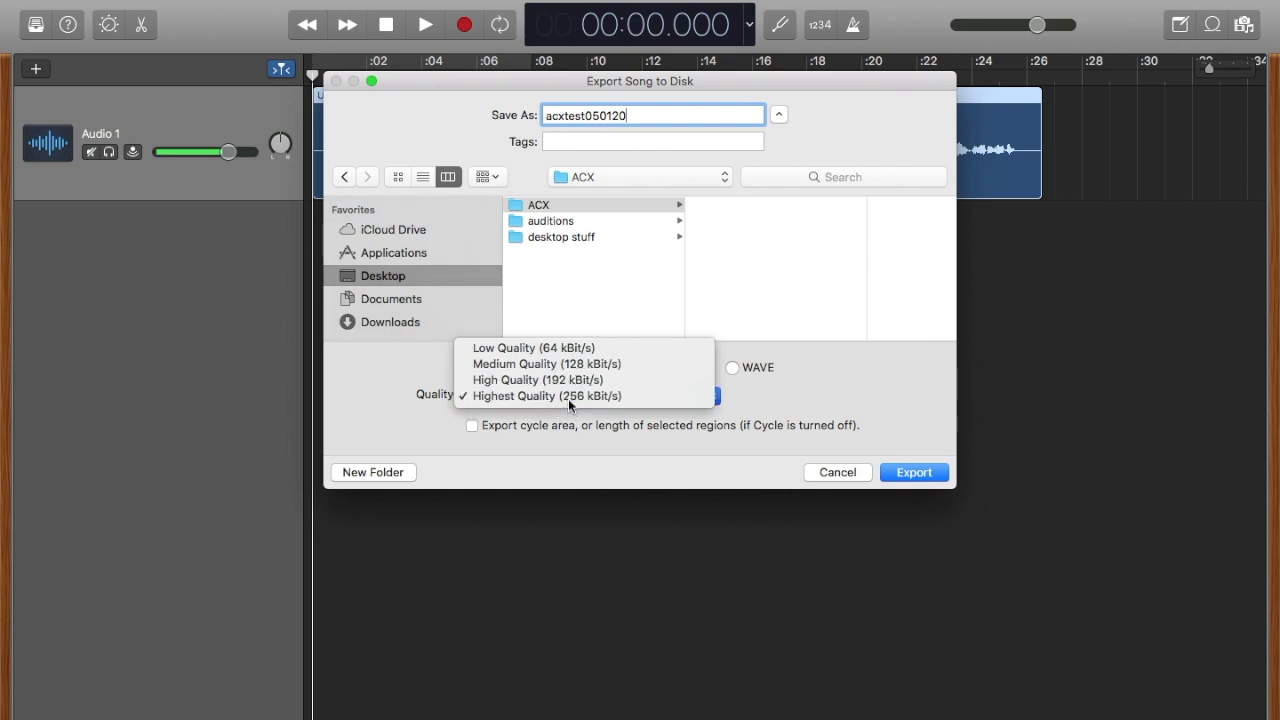
{"action": "left_click", "coordinate": [912, 472]}
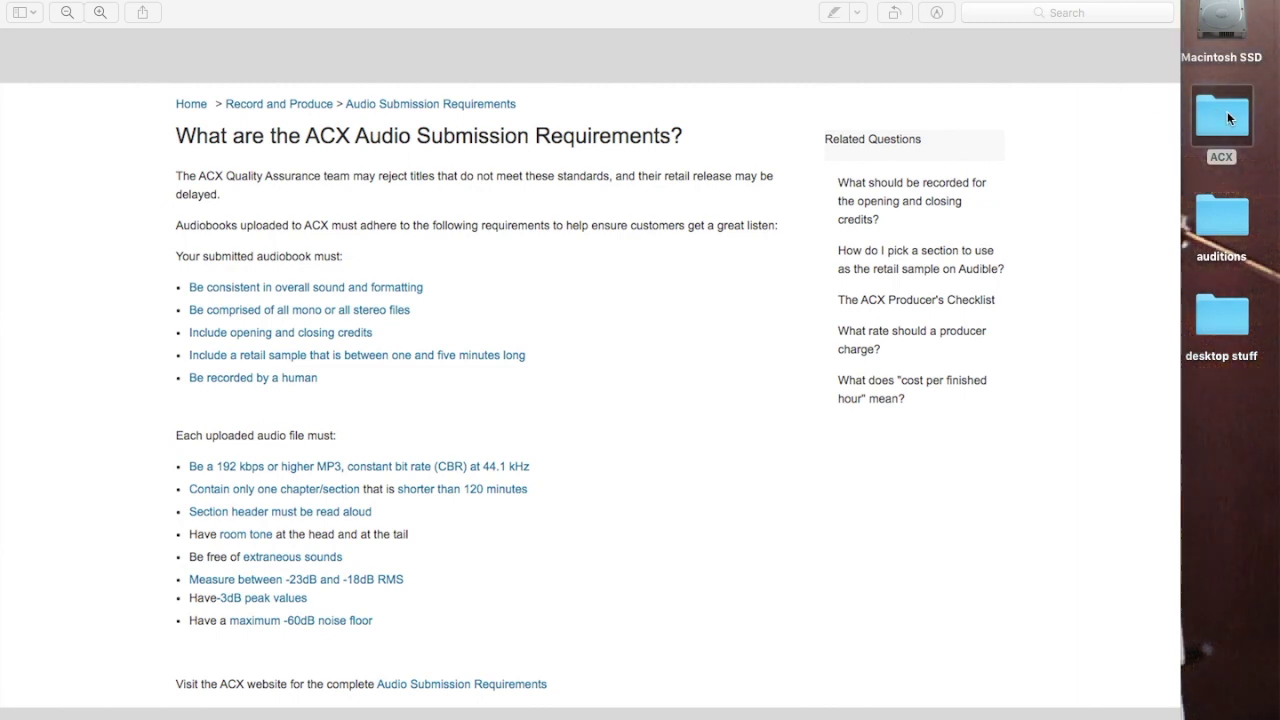
Open the ACX folder, play acxtest050120.mp3 in Quick Look, then close the preview
{"action": "double_click", "coordinate": [1228, 113]}
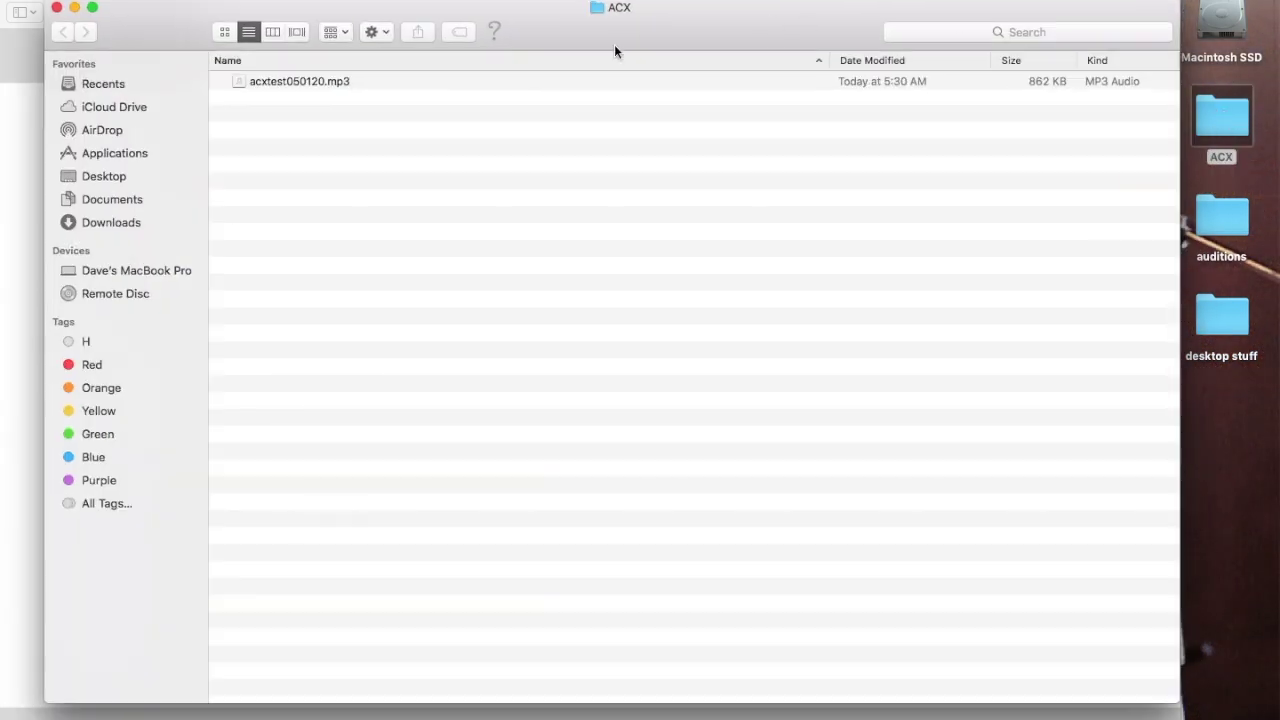
{"action": "left_click", "coordinate": [304, 84]}
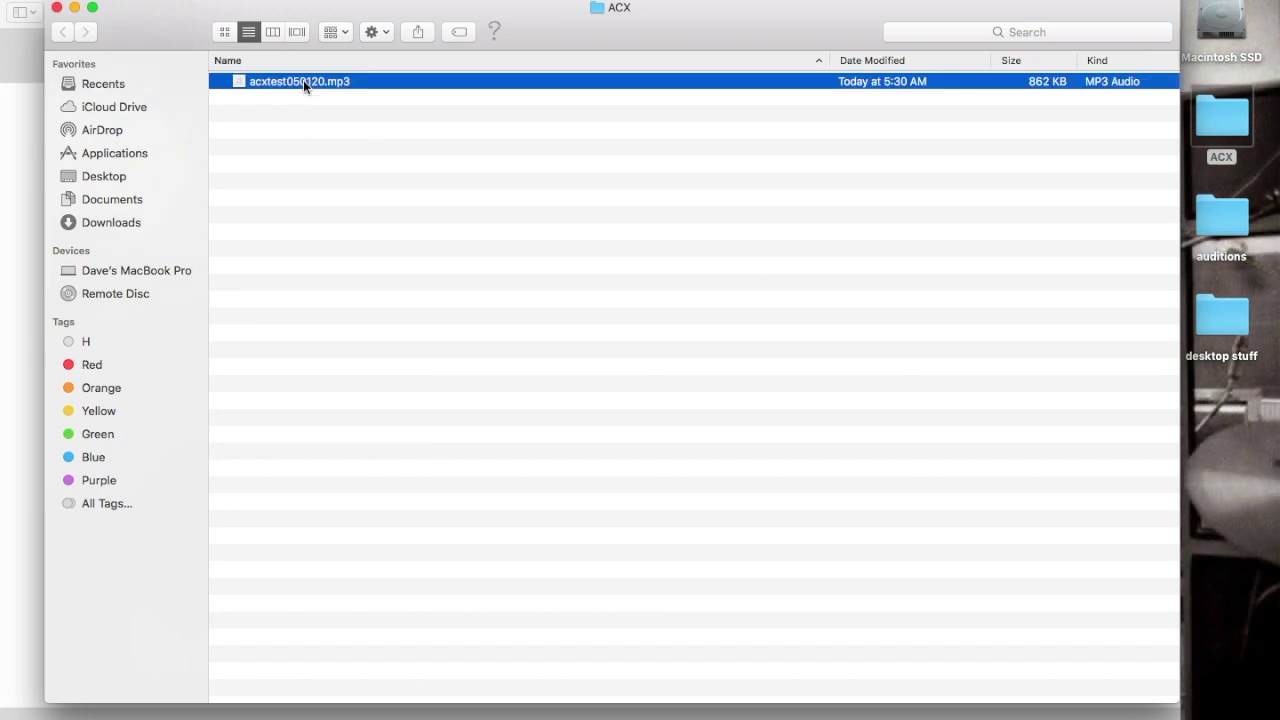
{"action": "key", "text": "space"}
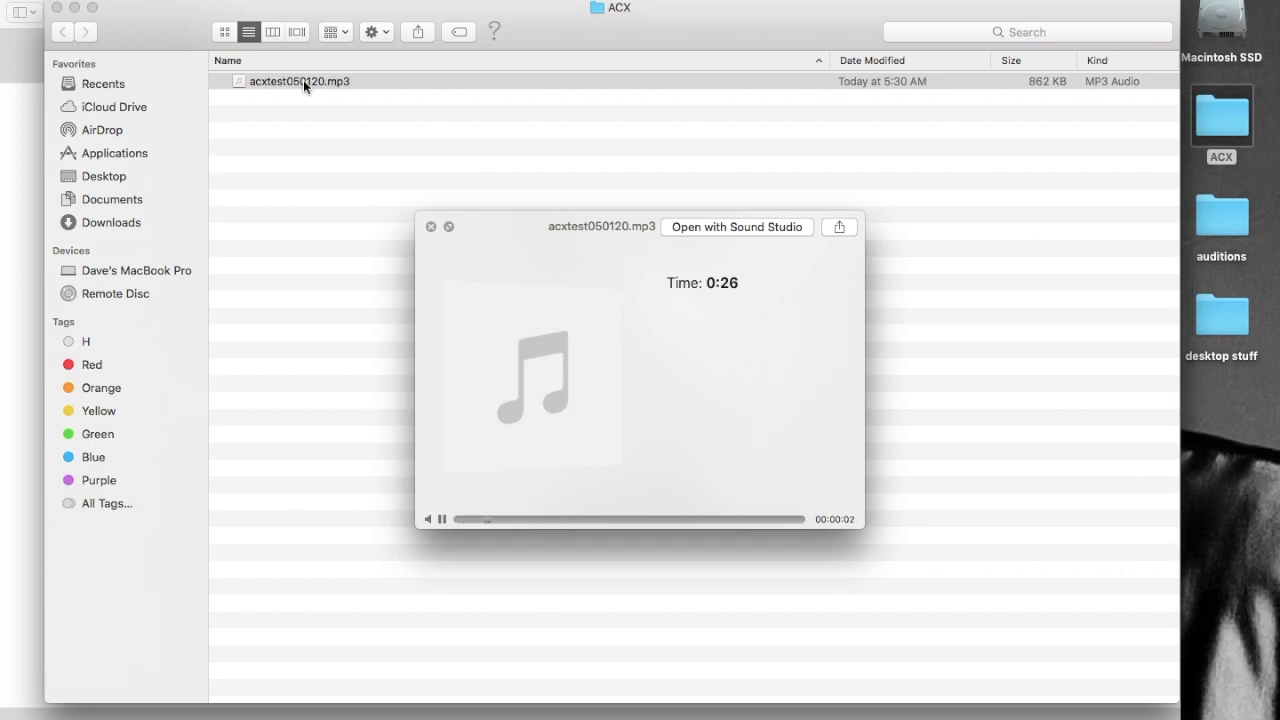
{"action": "key", "text": "space"}
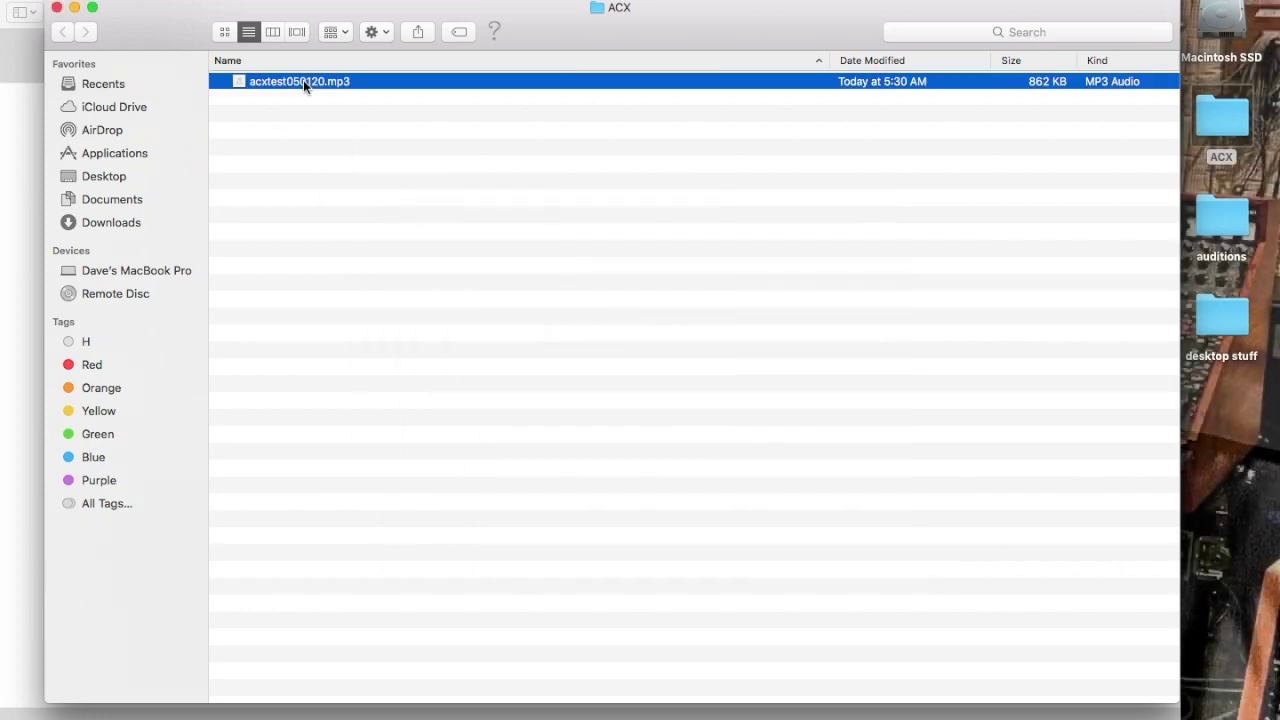